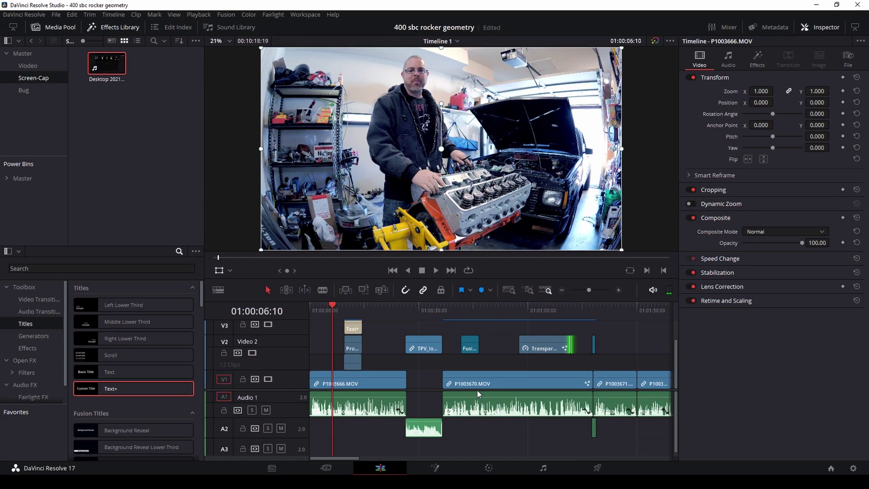
- Open the DaVinci Resolve application menu in the top menu bar
left_click(25, 15)
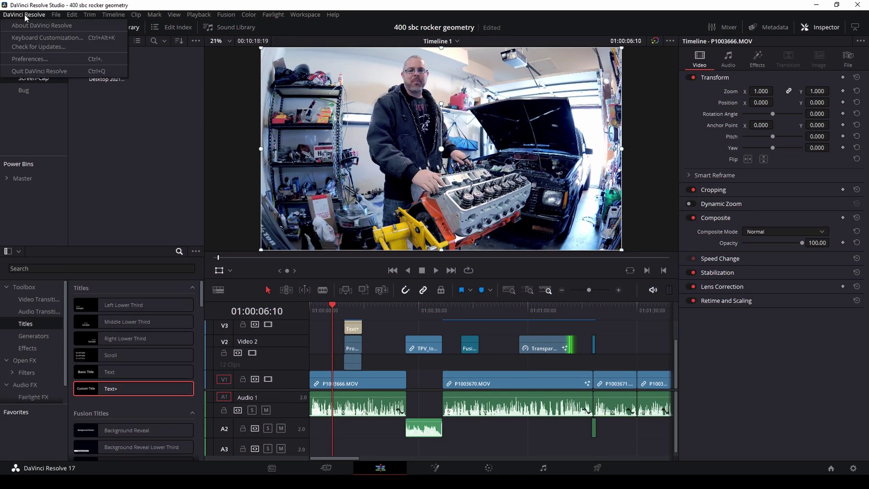
- Raise the Fusion memory cache limit to 20.6 GB in Memory and GPU preferences and save
left_click(33, 58)
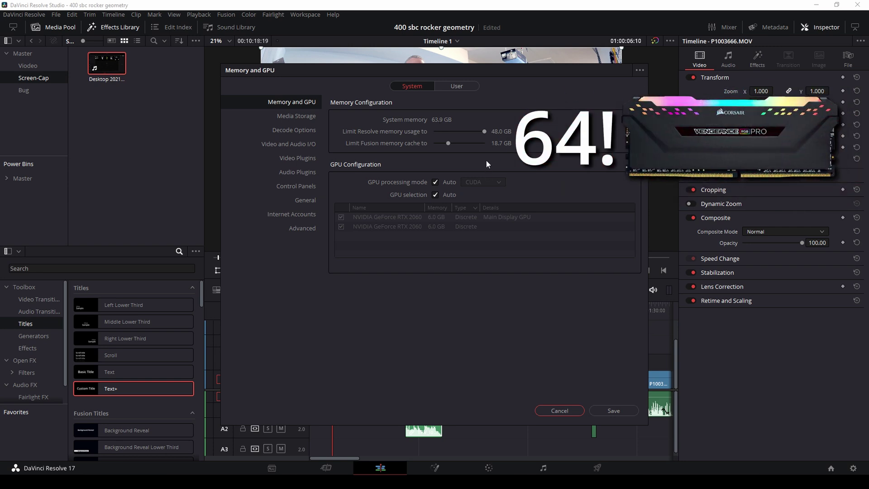
left_click_drag(448, 143, 452, 145)
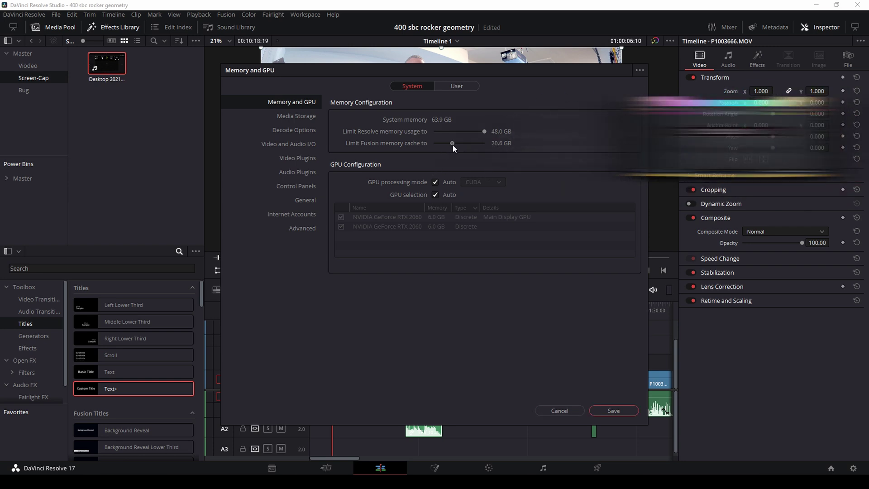
left_click(614, 411)
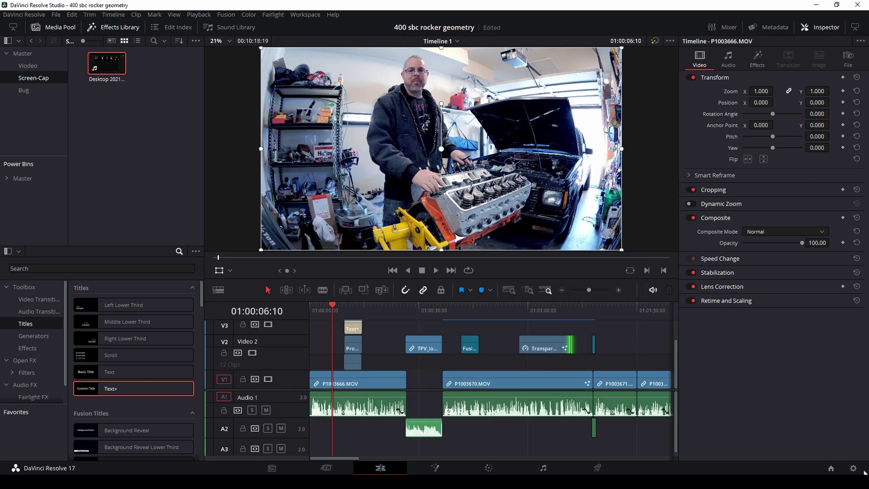
- Confirm the timeline stays at 3840 x 2160 Ultra HD, then move to the Fusion title's start
left_click(853, 469)
left_click(443, 99)
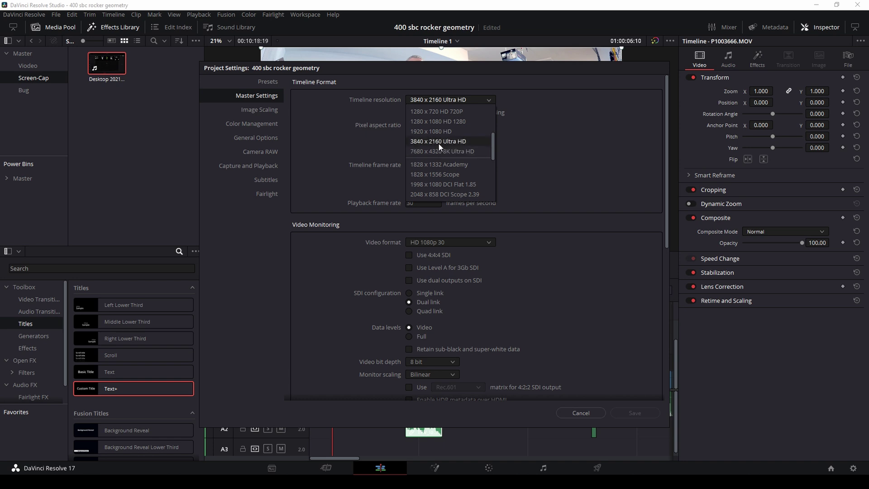
left_click(477, 143)
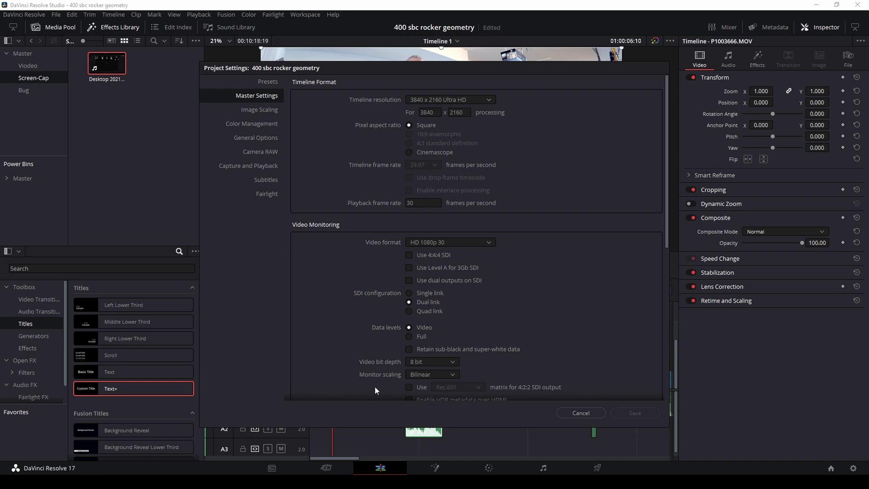
left_click(462, 100)
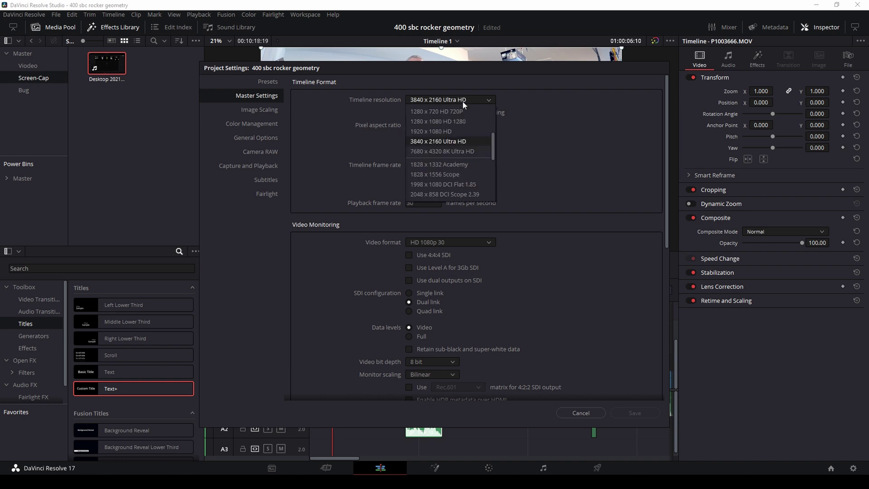
left_click(599, 151)
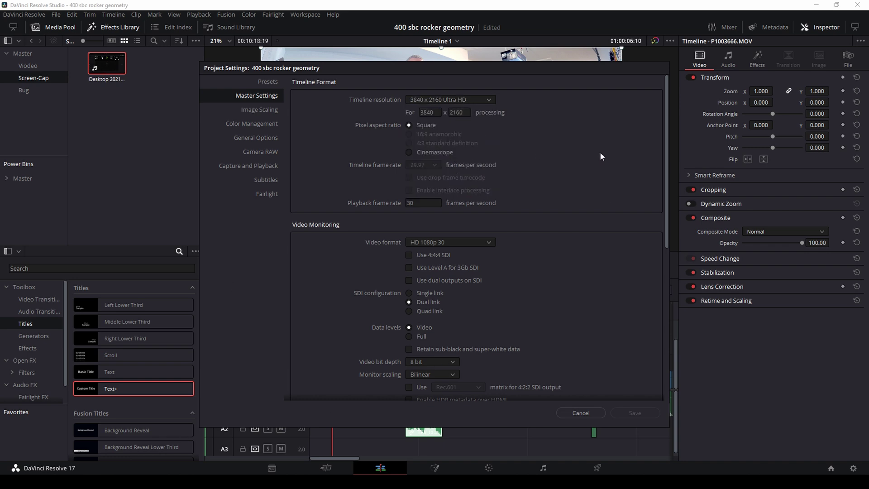
left_click(593, 413)
left_click_drag(473, 317, 466, 305)
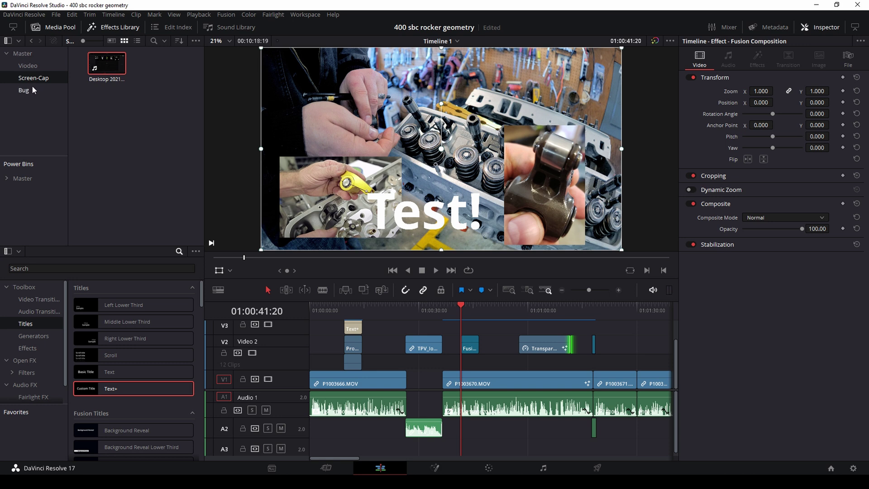
- List the Bug bin's Test clip to show its 3840x2160 resolution, then select the V2 Fusion title
left_click(22, 52)
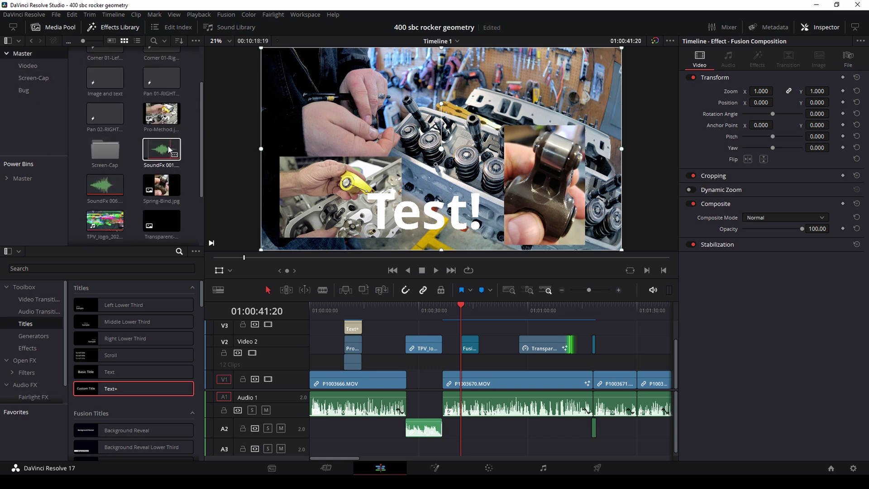
scroll(78, 124, "down", 1)
left_click(24, 90)
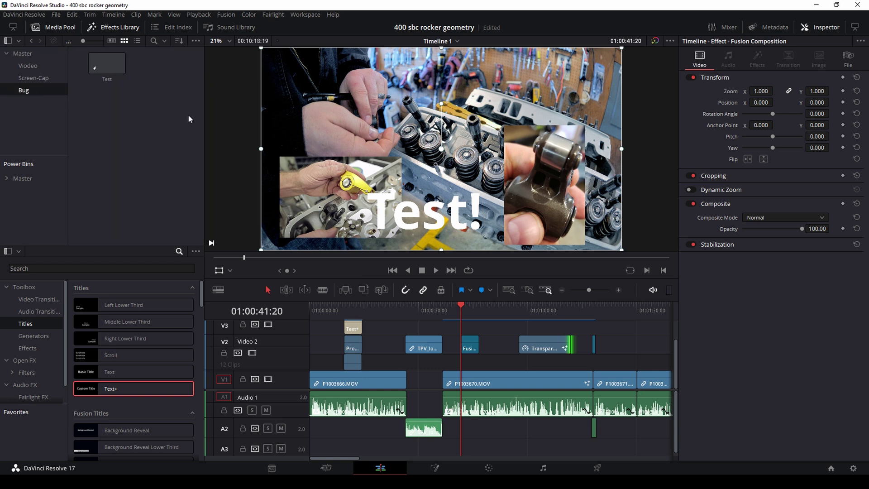
left_click(107, 64)
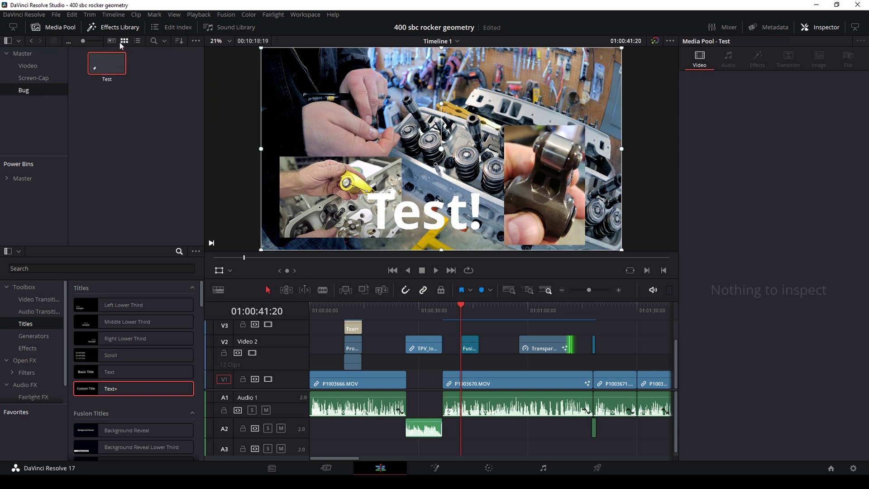
left_click(138, 41)
left_click_drag(78, 243, 109, 242)
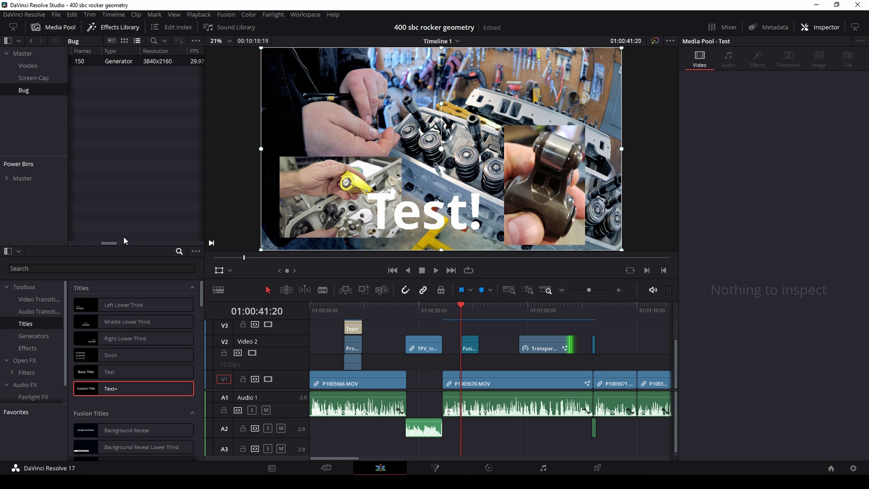
mouse_move(116, 243)
left_mouse_down()
mouse_move(86, 244)
mouse_move(111, 243)
left_mouse_up()
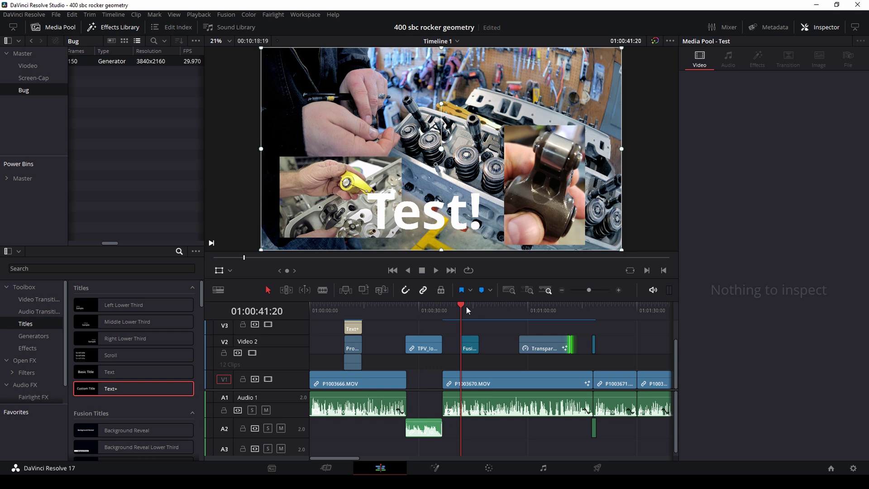
left_click(466, 348)
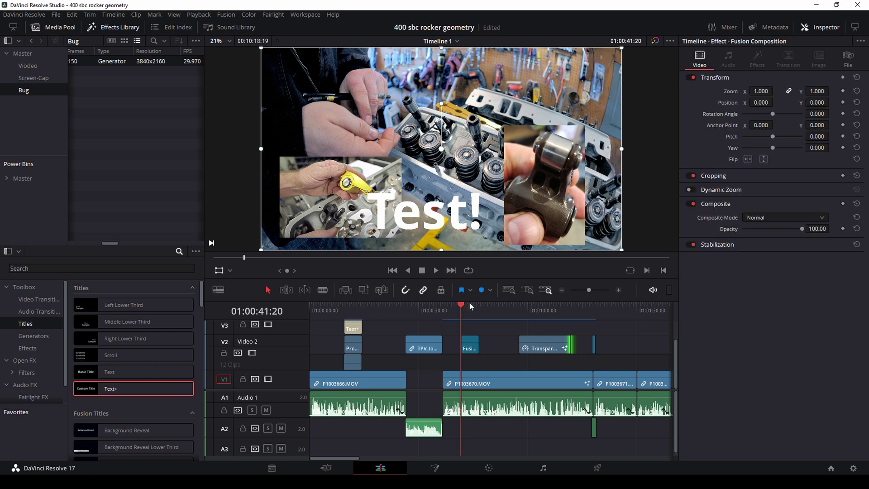
left_click(469, 308)
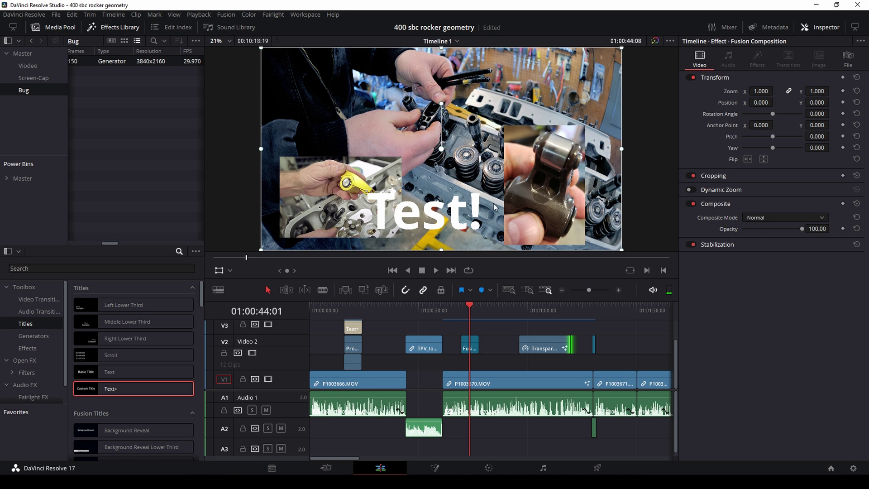
- Open the title composition in Fusion and inspect the Transform2 and Text1 nodes
left_click(471, 351)
left_click(448, 467)
left_click_drag(105, 416, 172, 429)
scroll(114, 407, "down", 2)
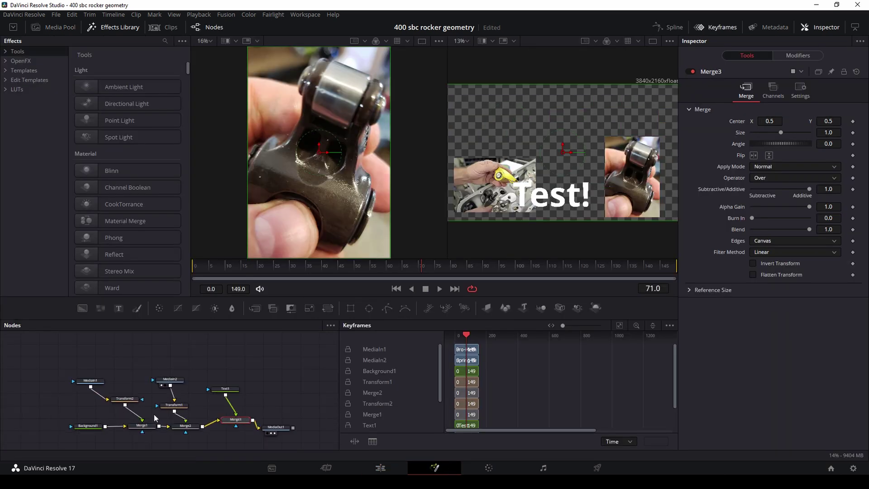
left_click(129, 402)
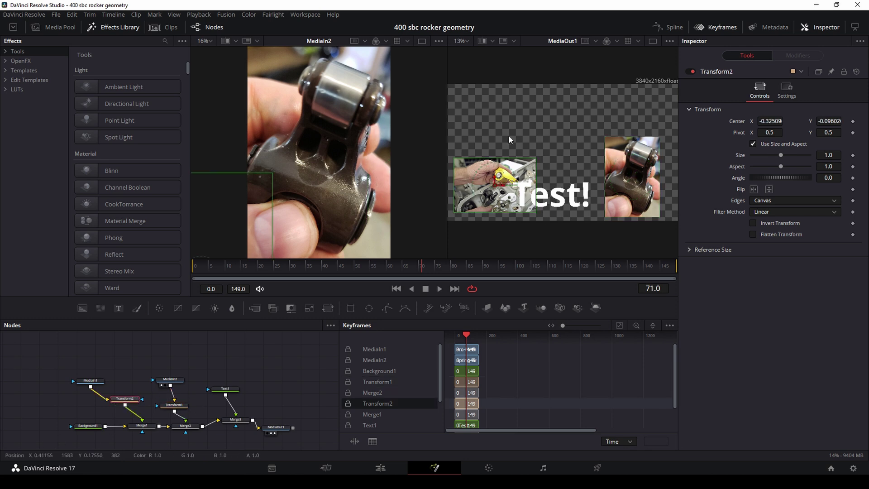
left_click_drag(224, 388, 223, 374)
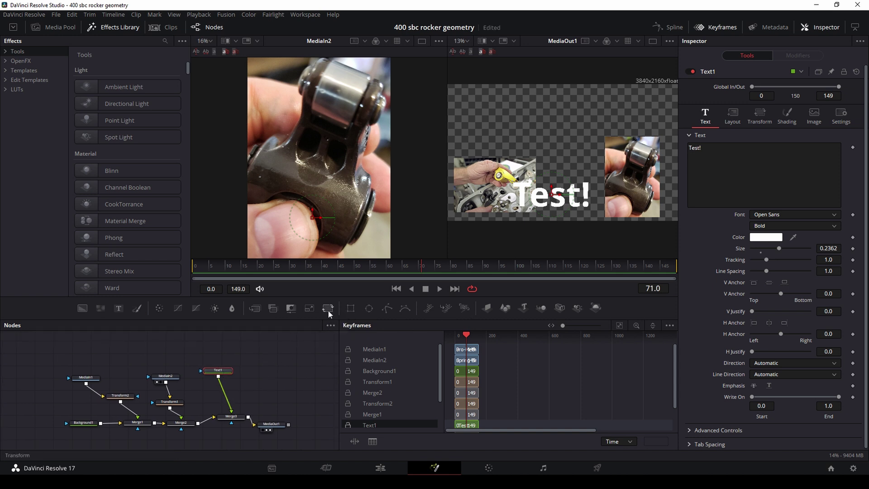
- Add a spare Transform3 node, relink Text1 directly to Merge3, and drag the Test! text higher
left_click_drag(328, 308, 259, 382)
mouse_move(229, 408)
left_mouse_down()
mouse_move(240, 385)
mouse_move(231, 411)
left_mouse_up()
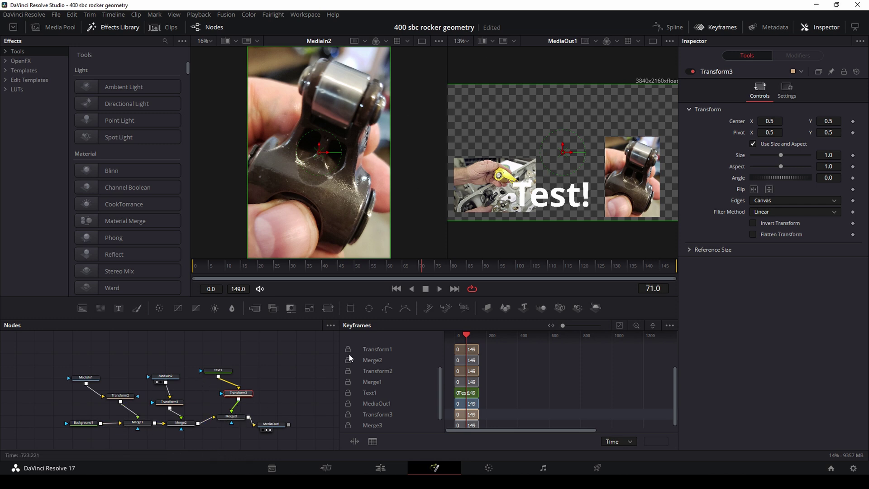
left_click_drag(217, 371, 214, 363)
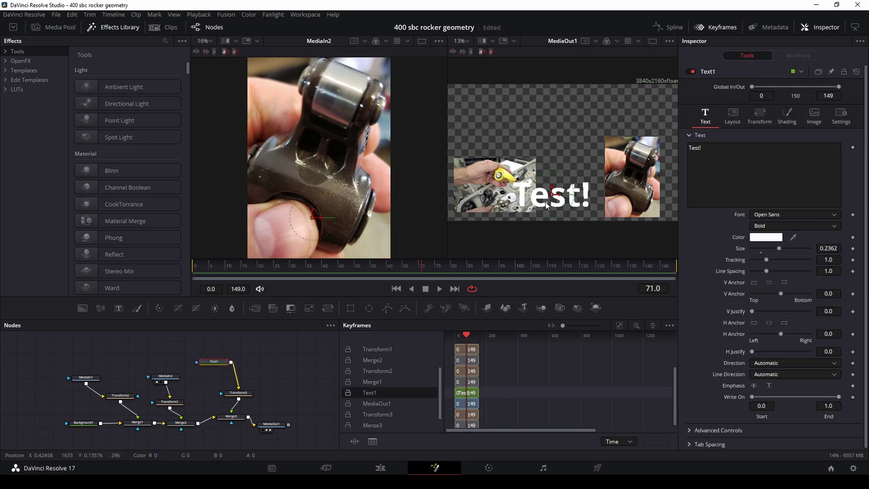
left_click(239, 393)
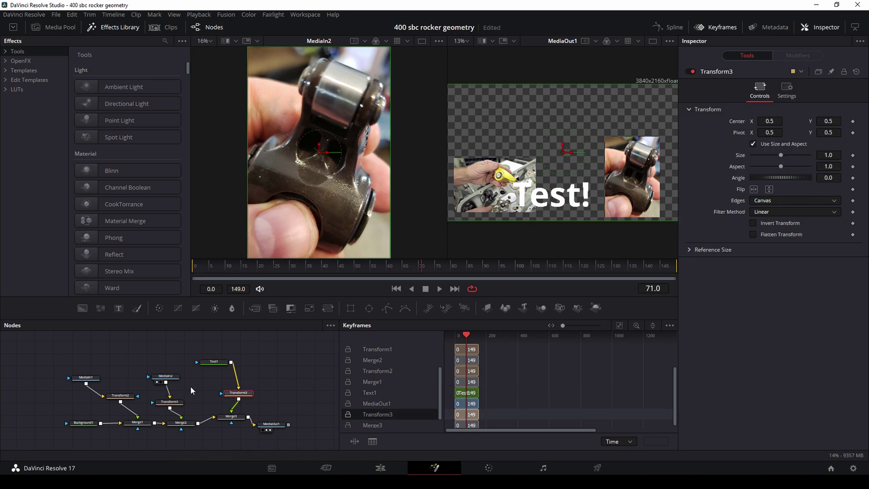
left_click(237, 398)
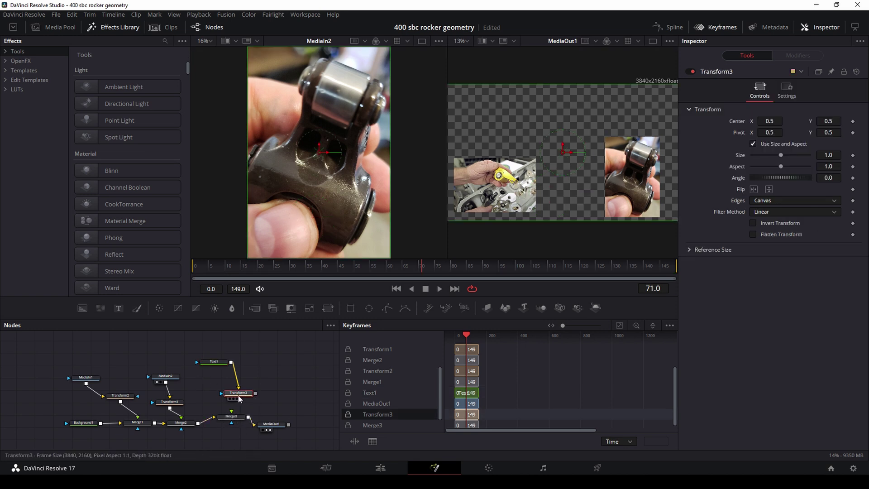
left_click_drag(238, 398, 258, 392)
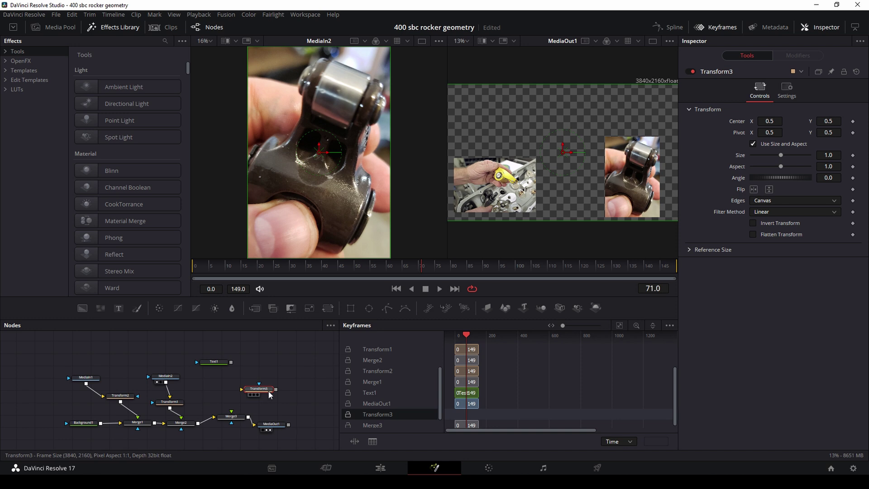
left_click_drag(232, 362, 233, 413)
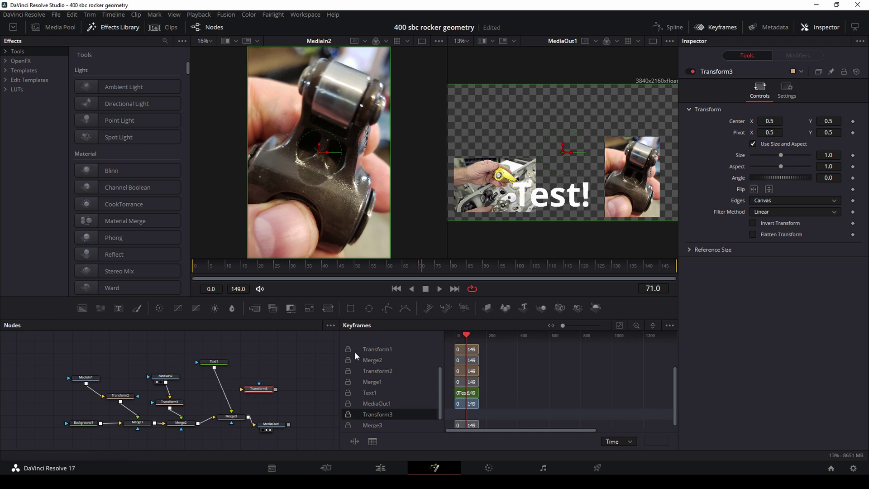
left_click(215, 360)
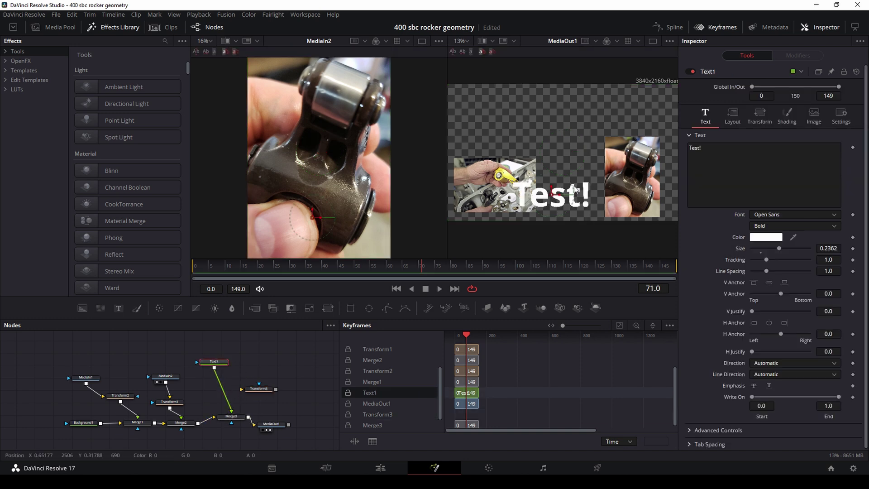
left_click_drag(551, 191, 553, 155)
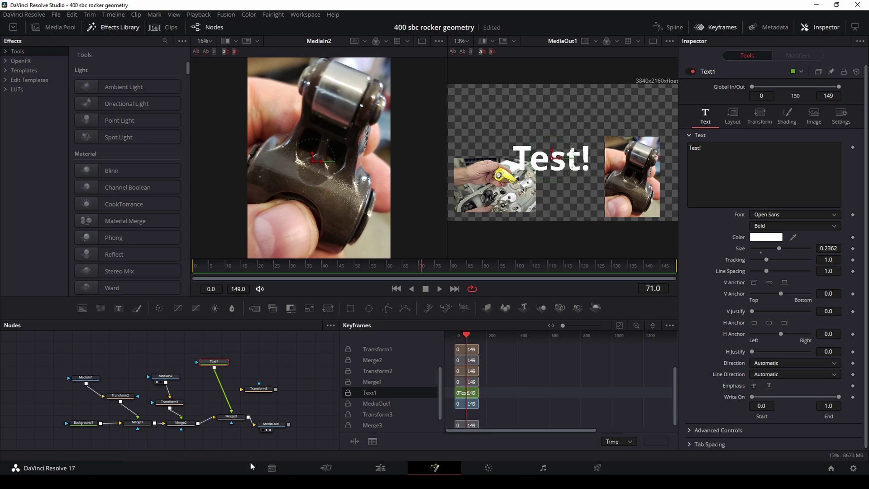
- Back on the edit page, save 1280 x 720 HD 720P as the timeline resolution
left_click(380, 468)
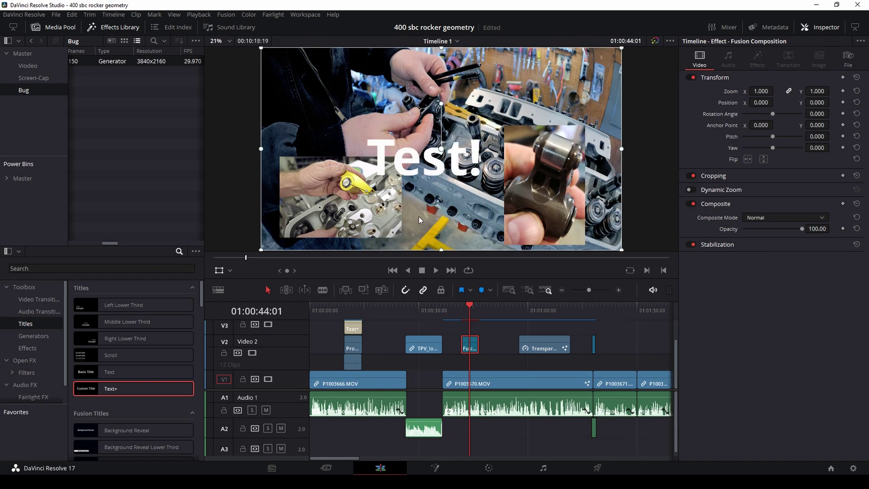
mouse_move(470, 309)
left_mouse_down()
mouse_move(459, 309)
mouse_move(469, 309)
left_mouse_up()
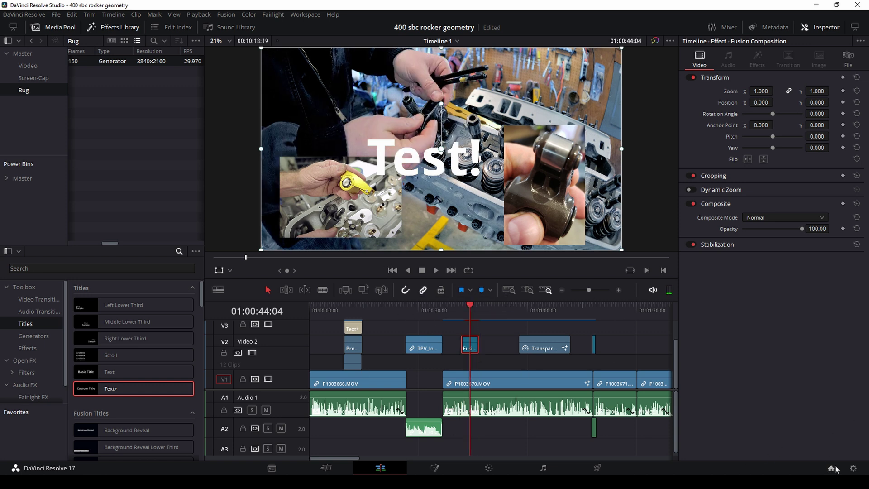
left_click(853, 468)
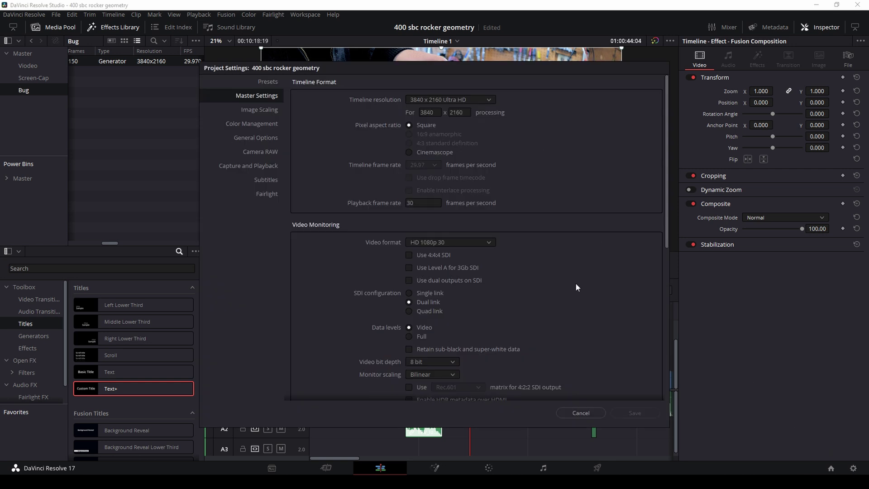
left_click(446, 97)
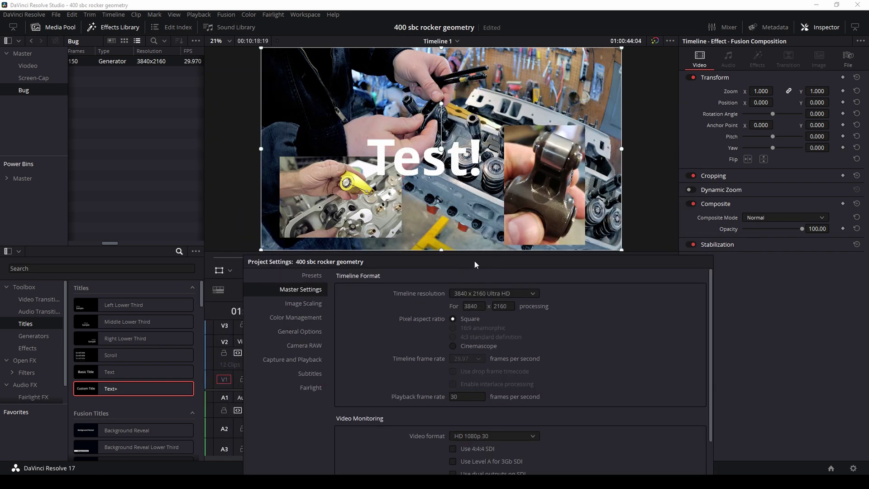
left_click_drag(472, 262, 443, 120)
left_click(454, 151)
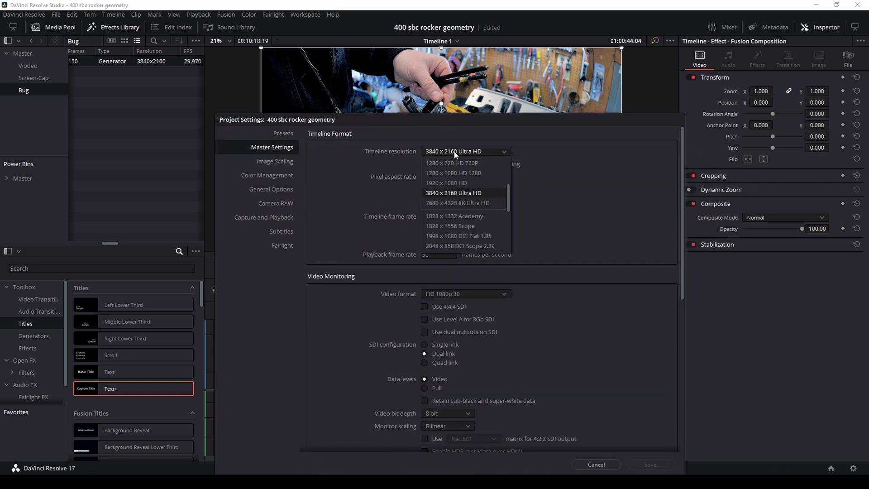
left_click(457, 163)
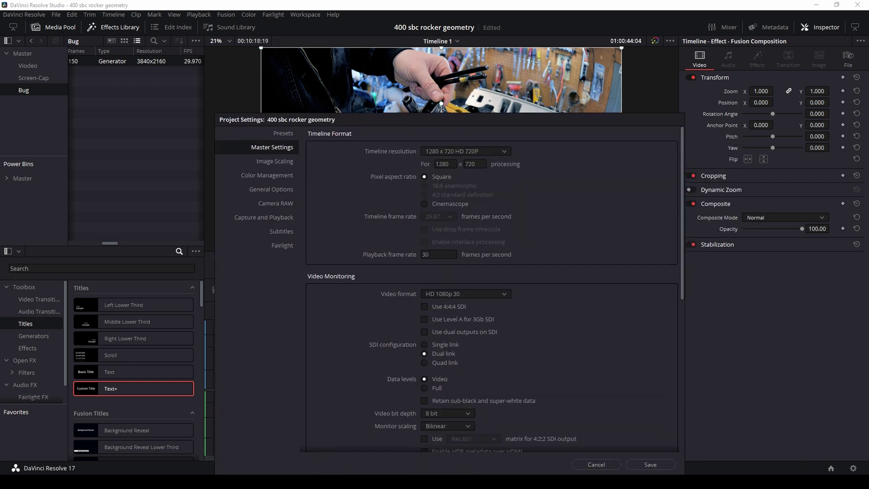
left_click(659, 464)
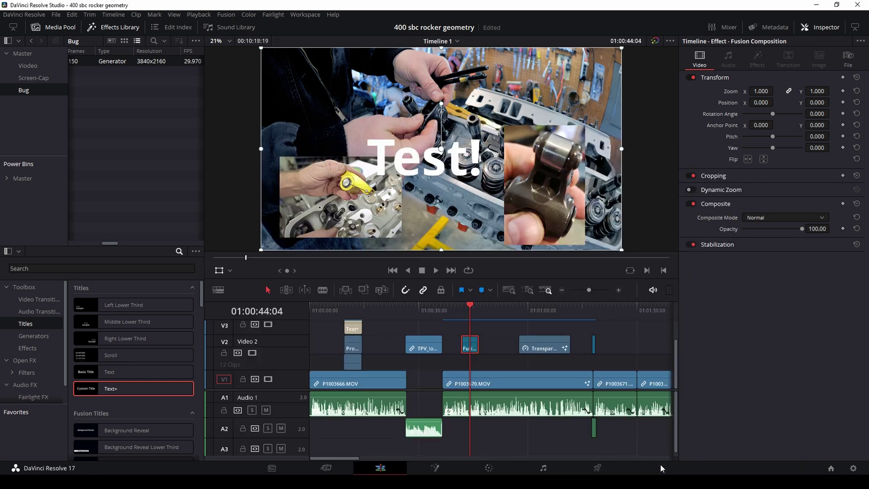
left_click(468, 310)
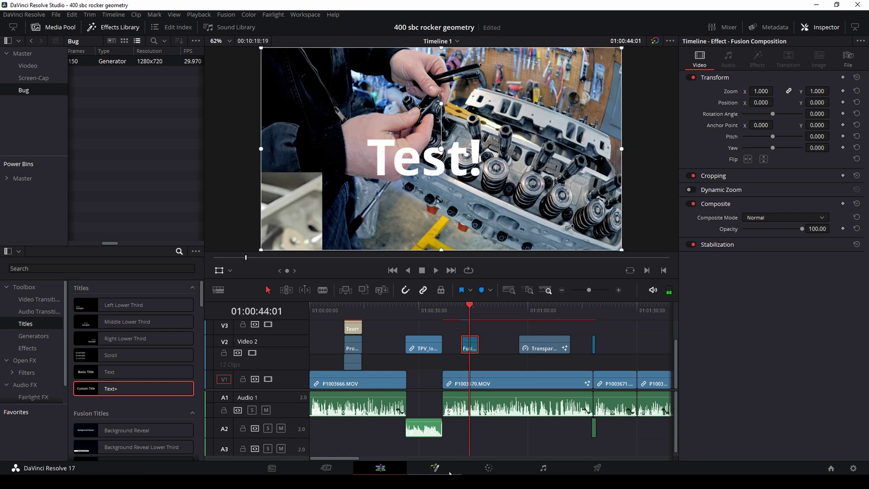
left_click(435, 467)
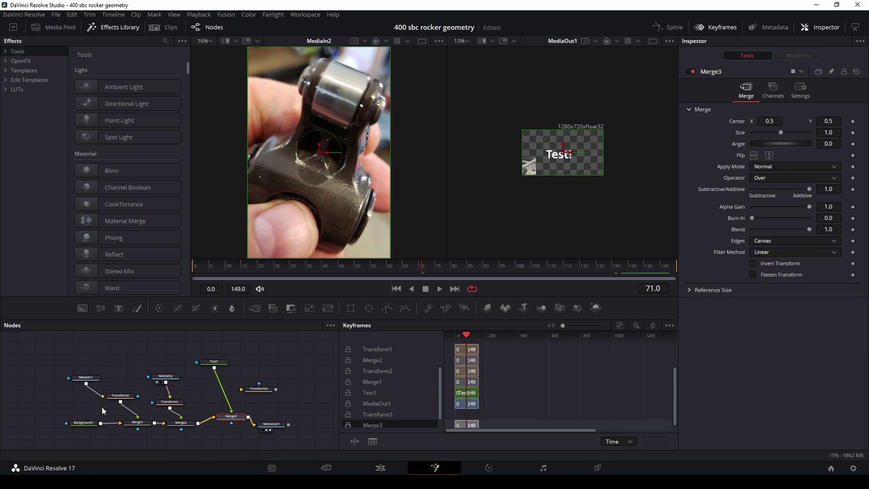
left_click_drag(85, 424, 64, 420)
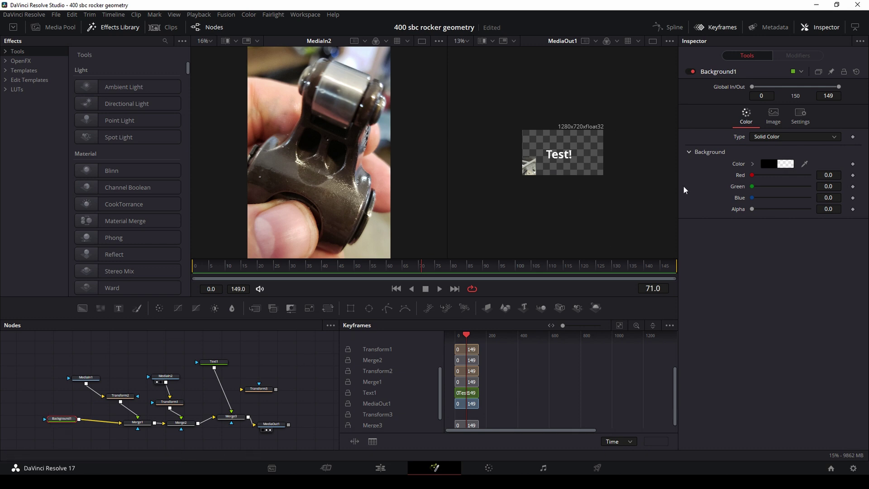
left_click(380, 467)
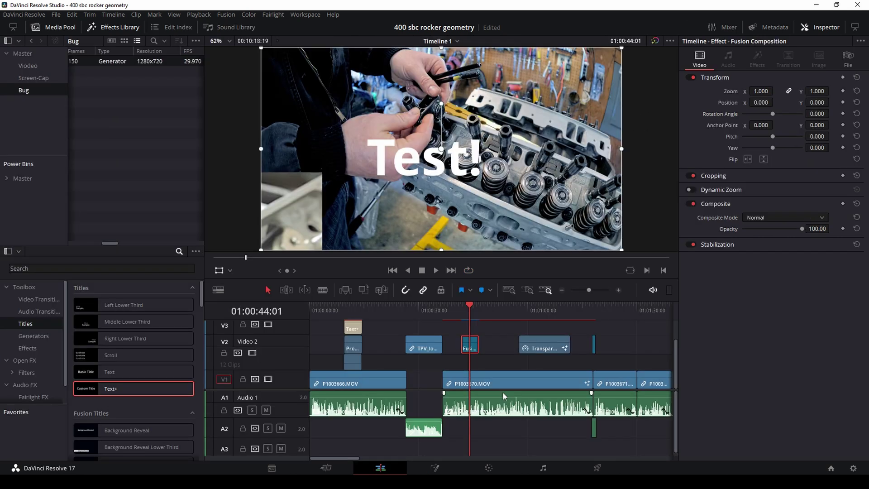
- Jump to 01:00:11:11, zoom the timeline in, and select the Pro-Method.jpg clip on V2
left_click(351, 310)
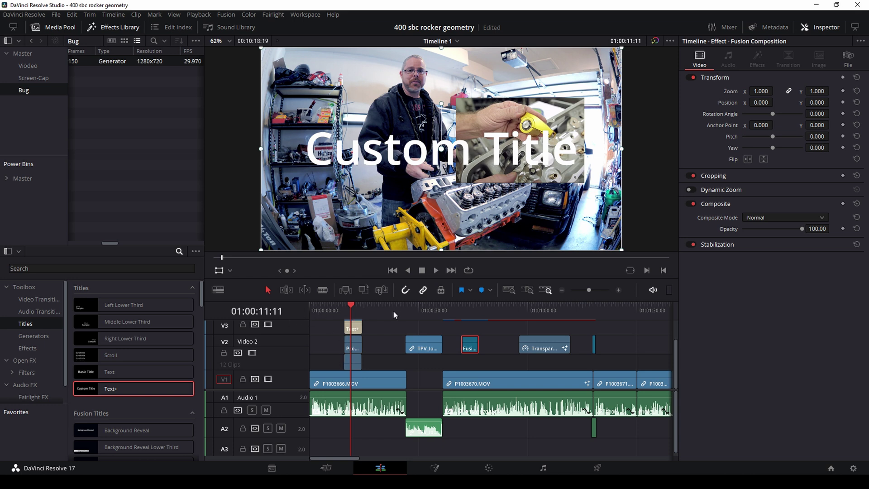
key("ctrl+equal")
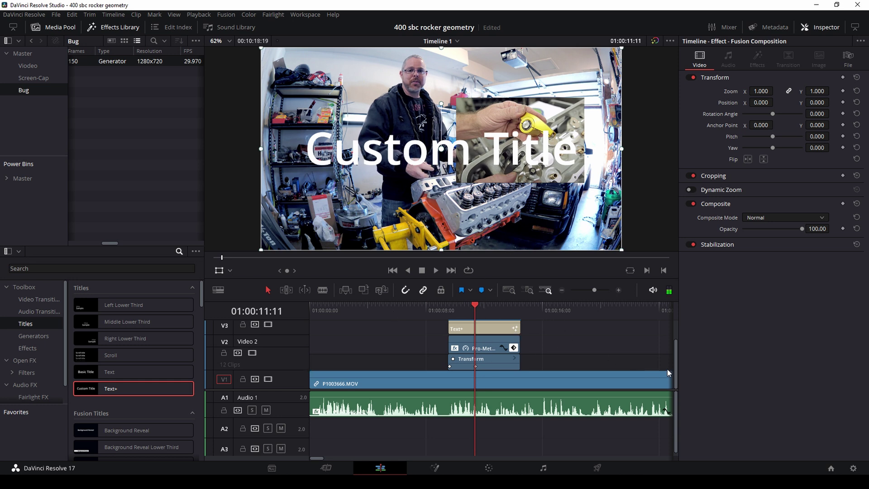
scroll(670, 369, "up", 2)
left_click(466, 347)
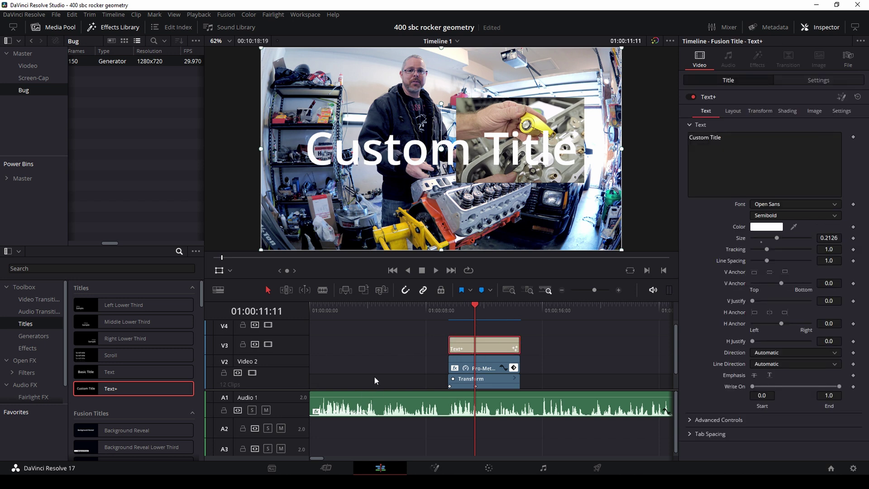
scroll(374, 377, "up", 2)
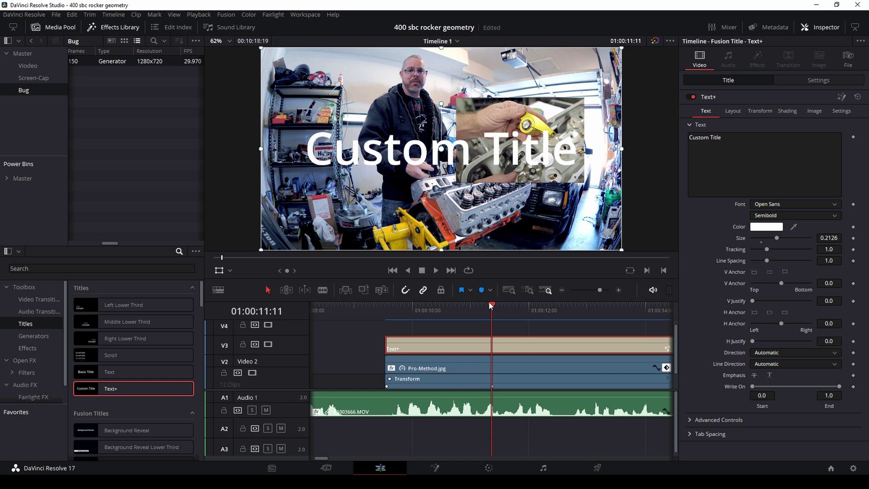
left_click(417, 364)
mouse_move(493, 312)
left_mouse_down()
mouse_move(392, 306)
mouse_move(490, 300)
left_mouse_up()
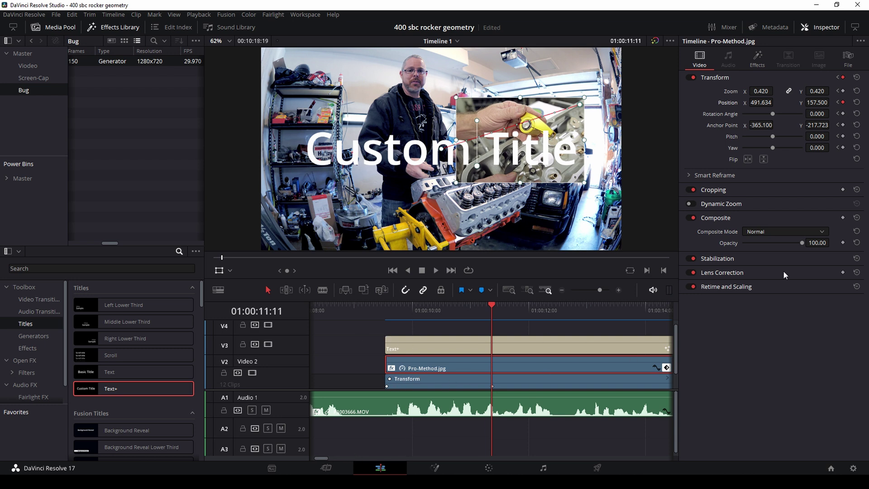
- Show Pro-Method.jpg's Gaussian Blur effect and step through its keyframes from 01:00:11:01 to 01:00:12:21
left_click(761, 65)
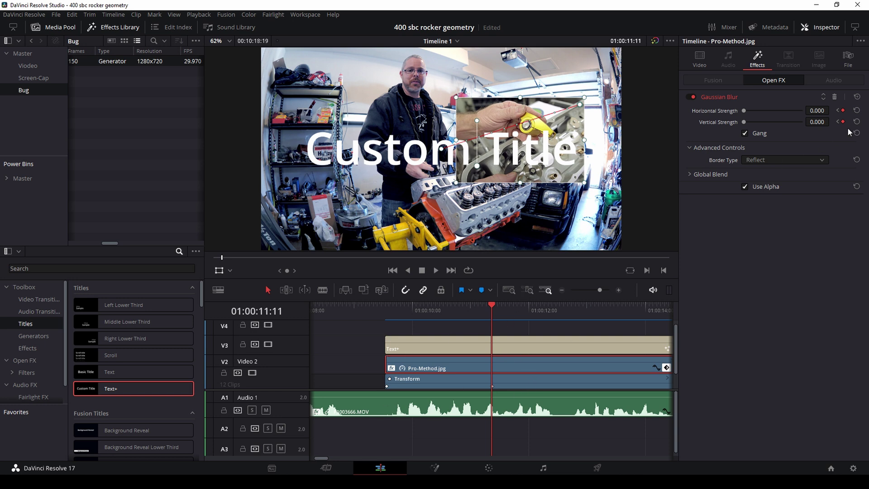
left_click_drag(492, 305, 472, 305)
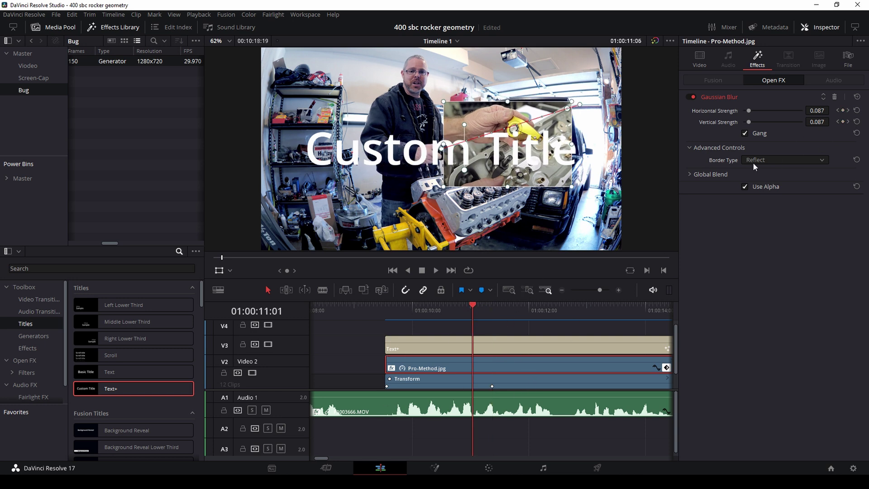
left_click(848, 111)
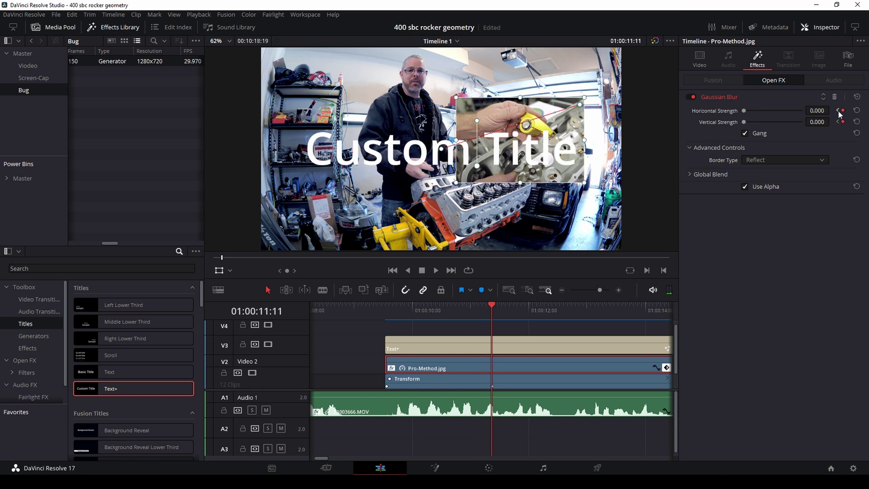
left_click(837, 111)
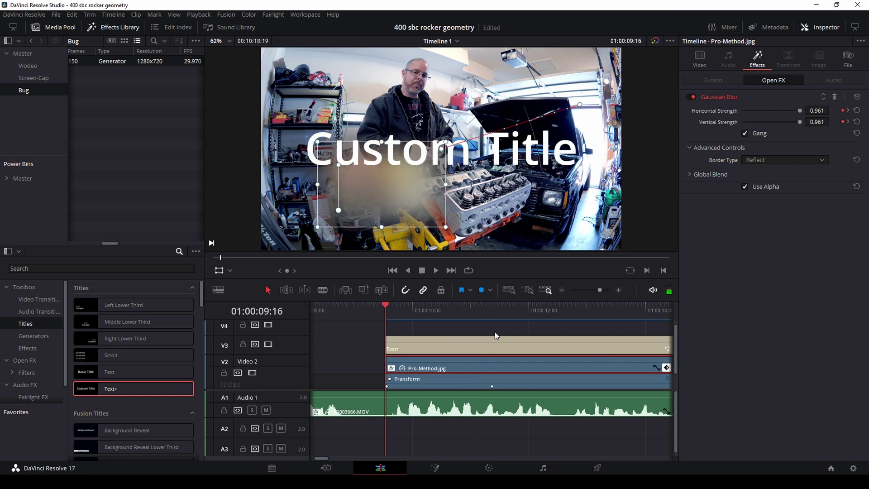
left_click_drag(393, 309, 569, 312)
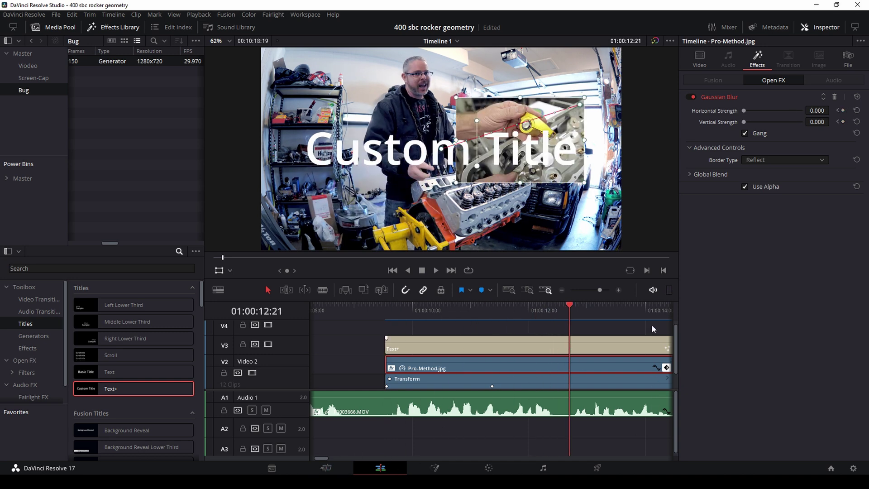
left_click(518, 309)
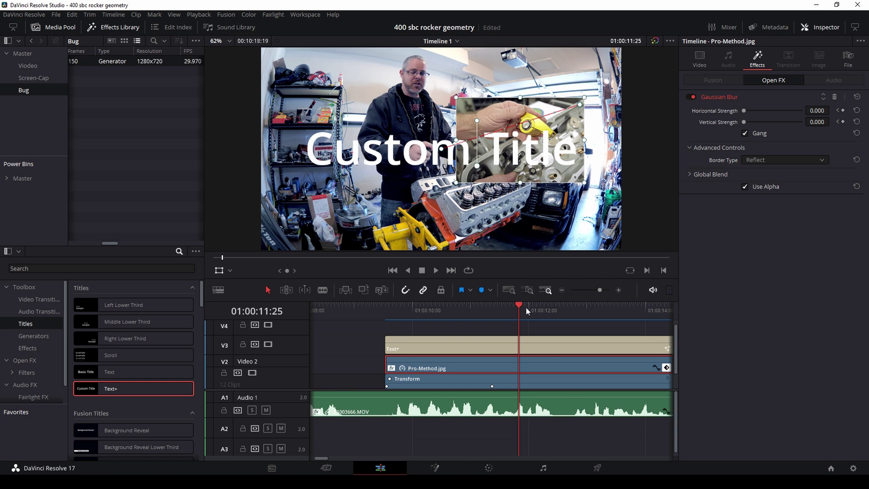
left_click_drag(527, 311, 476, 311)
- Save 3840 x 2160 Ultra HD as the timeline resolution and scrub to 01:00:11:11
left_click(853, 468)
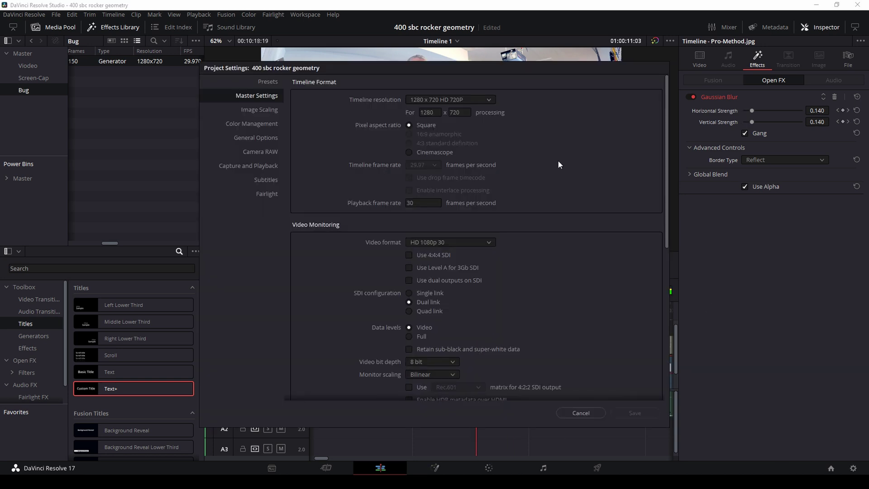
left_click(455, 102)
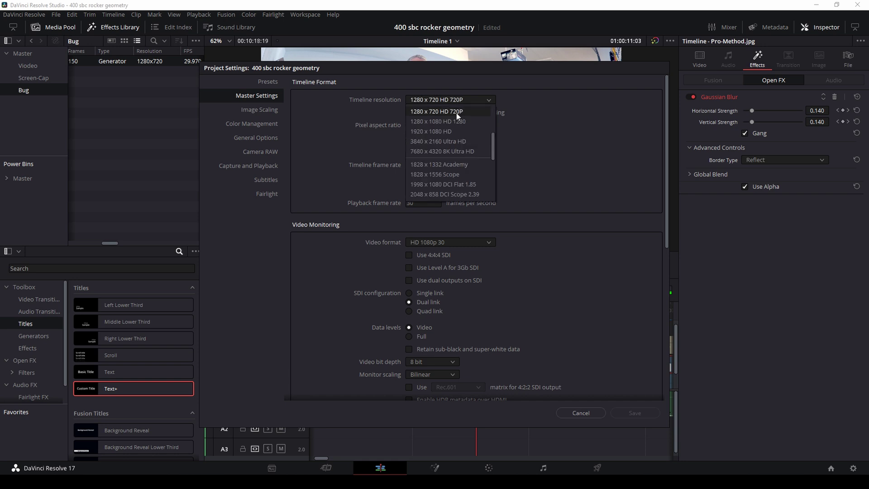
left_click(450, 141)
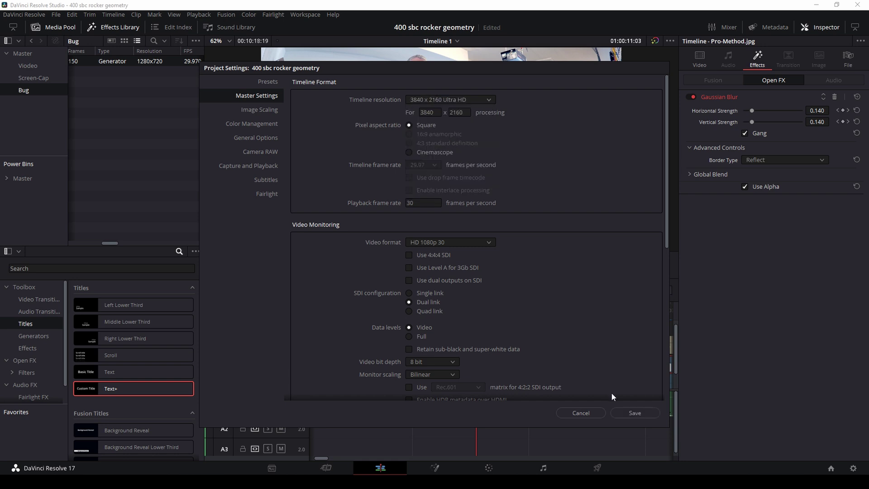
left_click(634, 413)
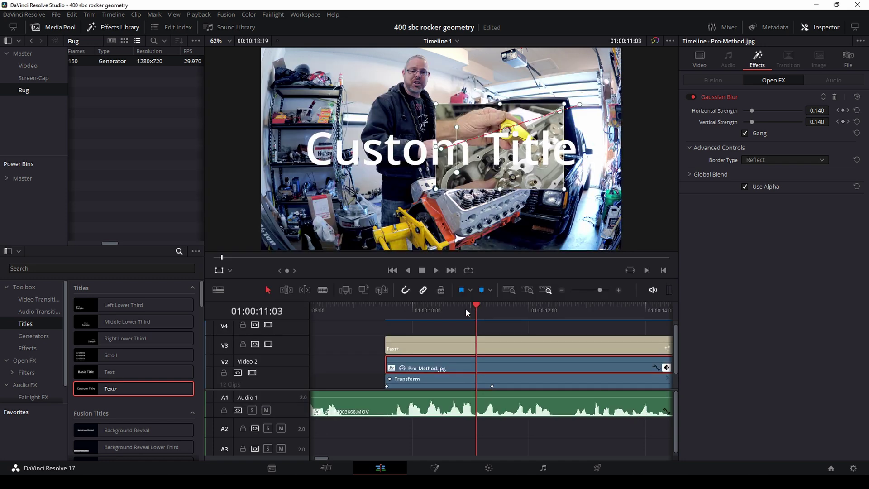
left_click_drag(465, 307, 489, 313)
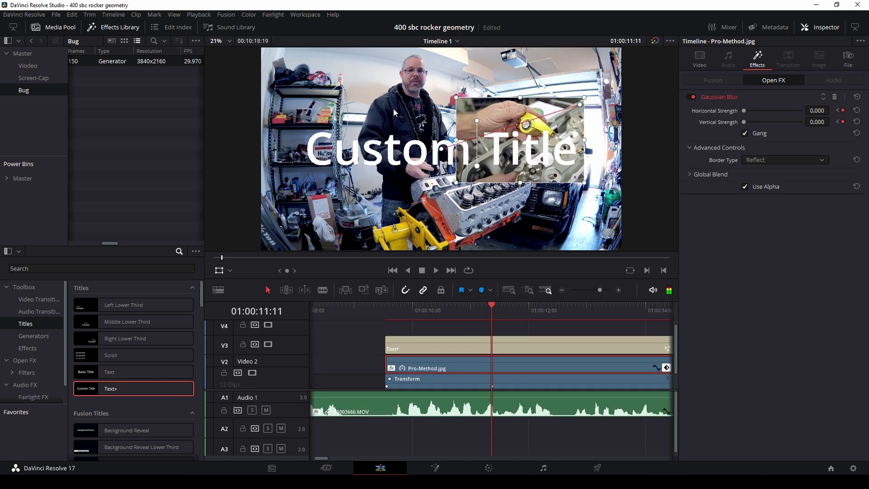
- Scroll the timeline to the Fusion Composition clip on V2 and bring up Project Settings
left_click_drag(322, 458, 340, 460)
left_click_drag(464, 309, 493, 312)
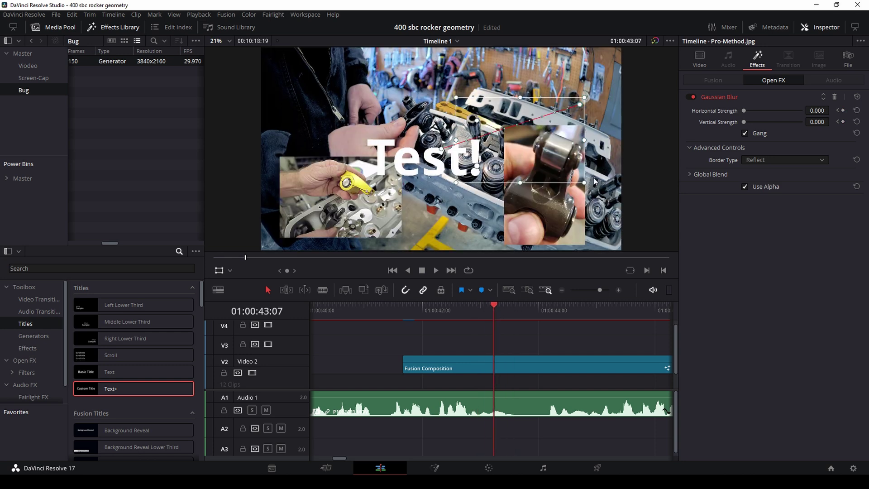
left_click(853, 467)
- Save 1920 x 1080 HD as the timeline resolution and play the Test! title from about 01:00:42:12
left_click(451, 103)
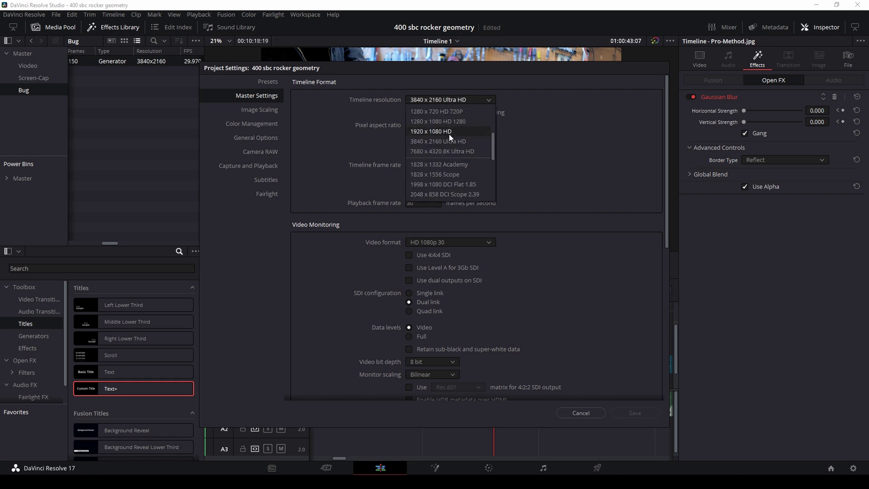
left_click(449, 133)
left_click(635, 413)
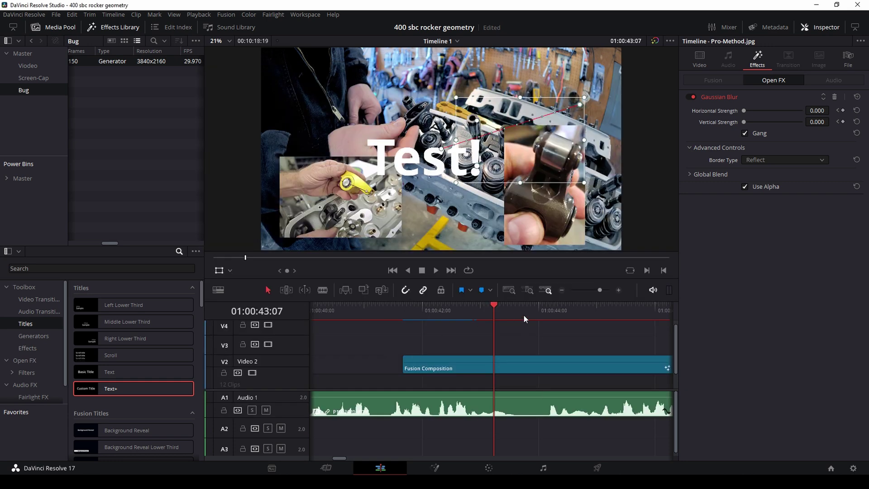
left_click(448, 309)
key("space")
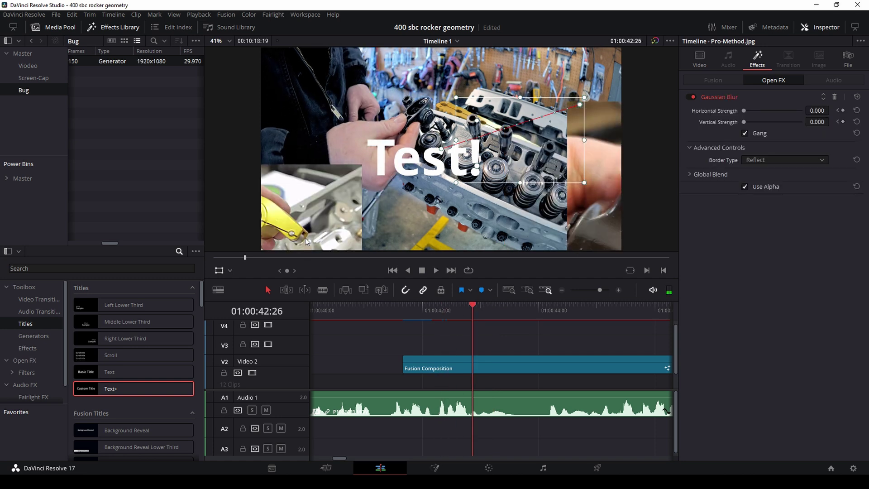
- Select the Transparent-BG.tiff title clip on track V2 in the Edit page timeline
left_click(502, 369)
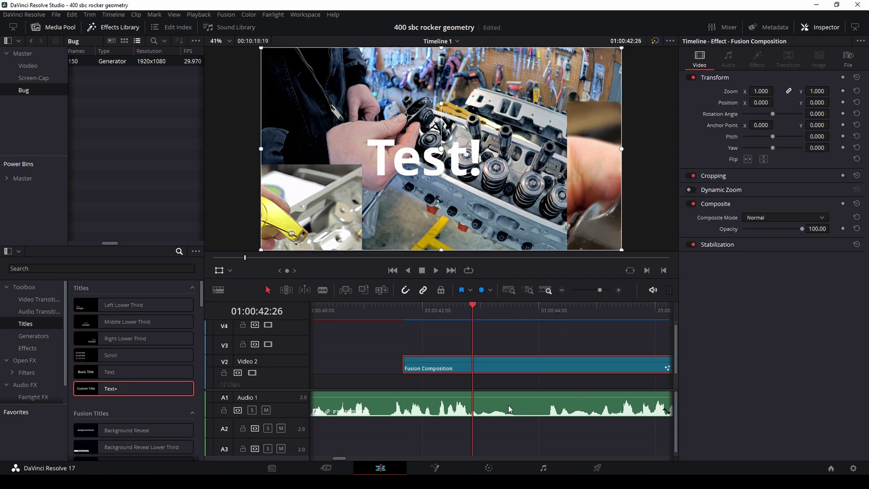
scroll(509, 406, "down", 3)
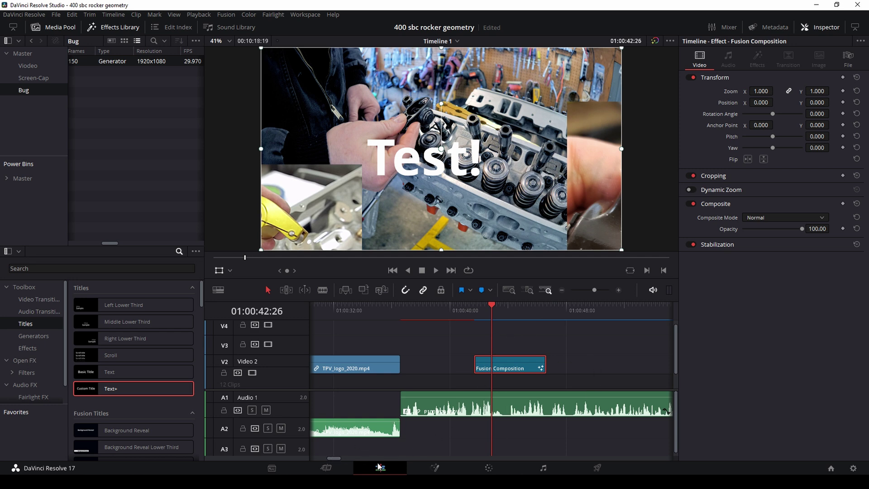
left_click_drag(335, 458, 345, 459)
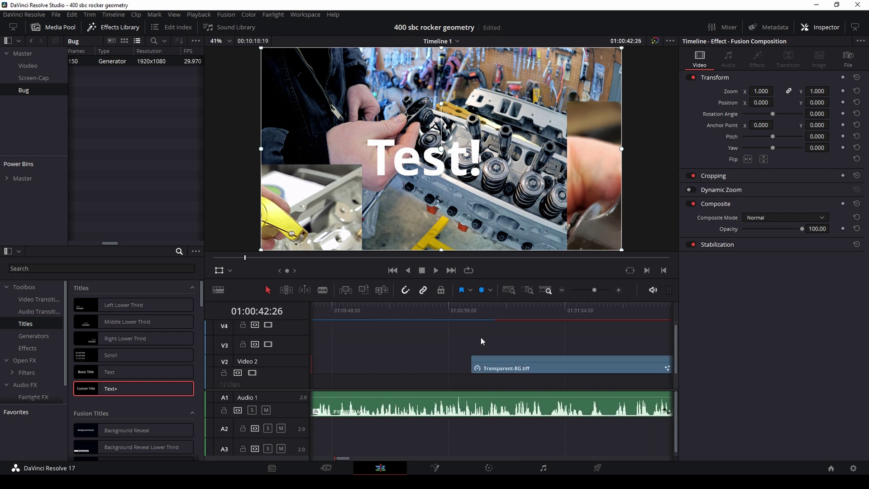
left_click(500, 316)
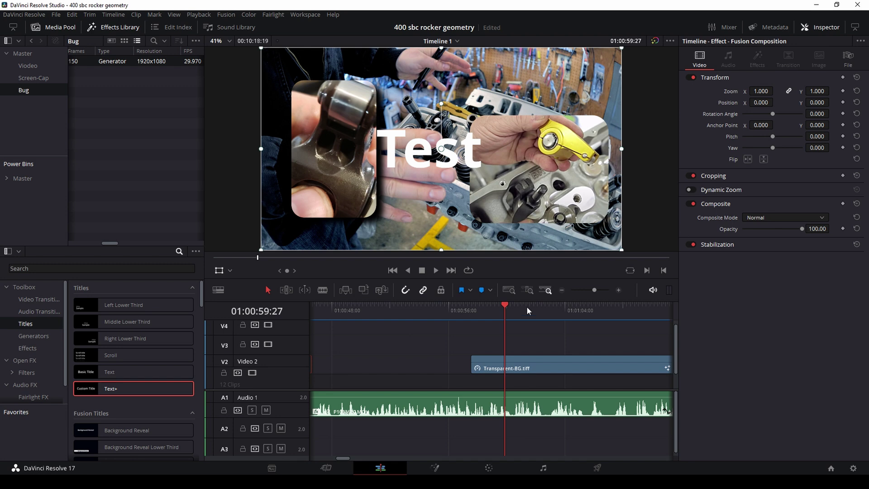
left_click(536, 371)
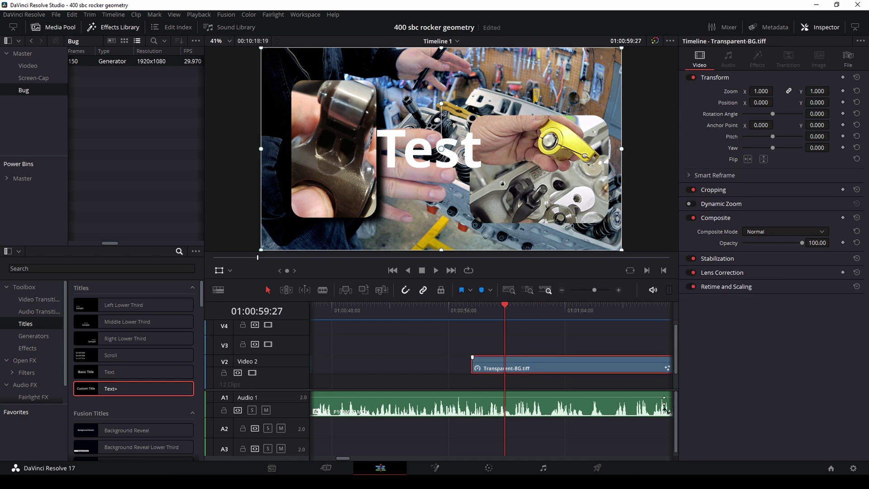
- Open the title's Fusion composition and reposition the MediaIn1 node in the node graph
left_click(434, 469)
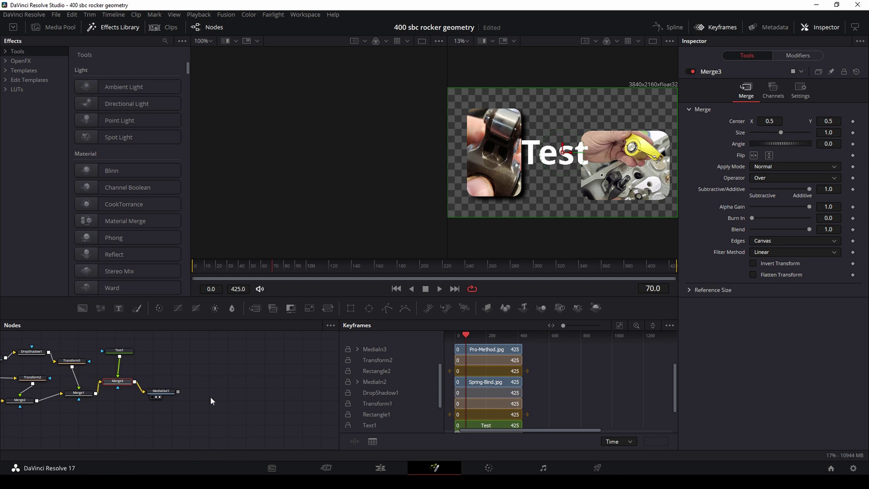
left_click_drag(210, 396, 311, 414)
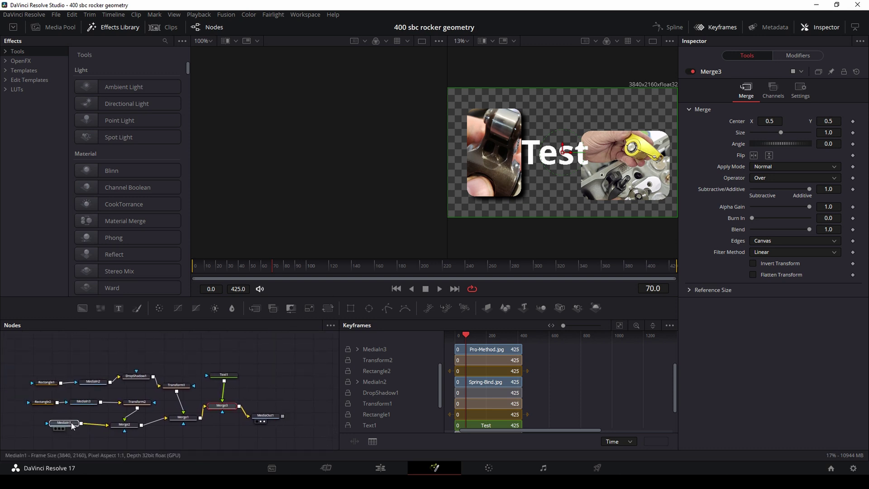
left_click_drag(72, 422, 71, 424)
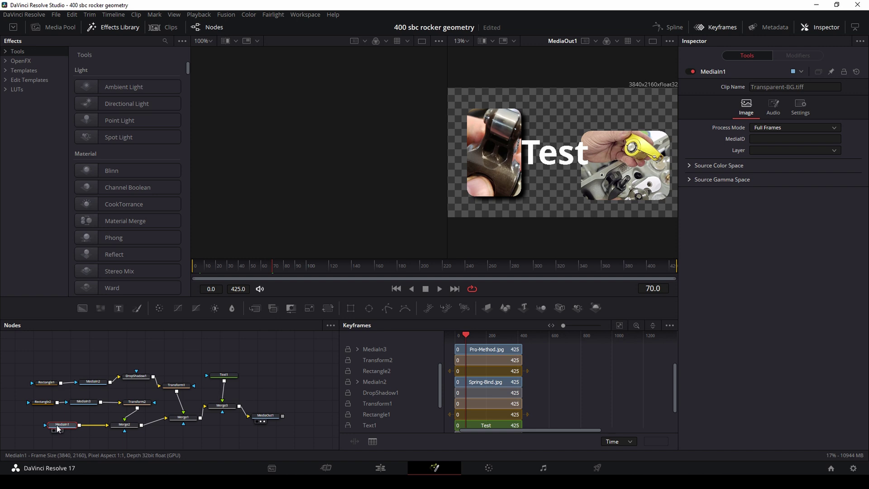
left_click_drag(63, 425, 60, 426)
left_click_drag(62, 430, 61, 425)
mouse_move(46, 423)
left_mouse_down()
mouse_move(53, 429)
mouse_move(46, 437)
left_mouse_up()
scroll(156, 386, "down", 2)
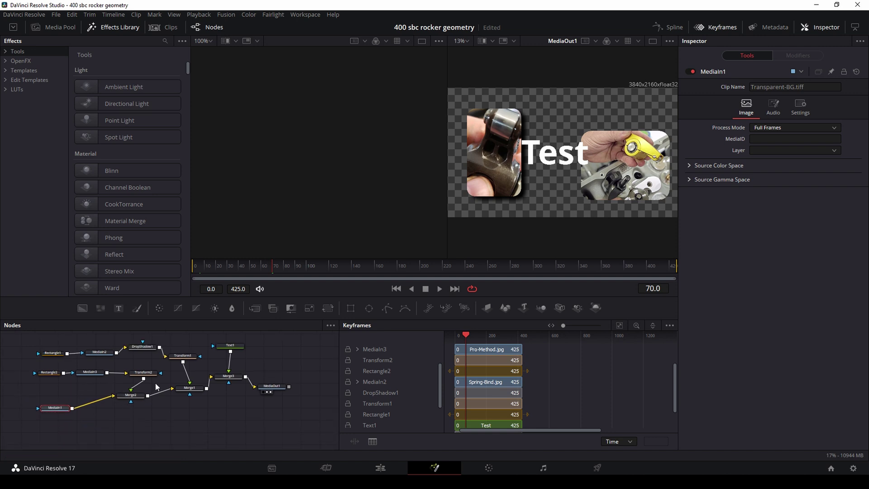
scroll(156, 386, "up", 2)
- Add a Background1 node feeding Merge2 in place of MediaIn1, with its Alpha set to 0
left_click_drag(82, 308, 51, 440)
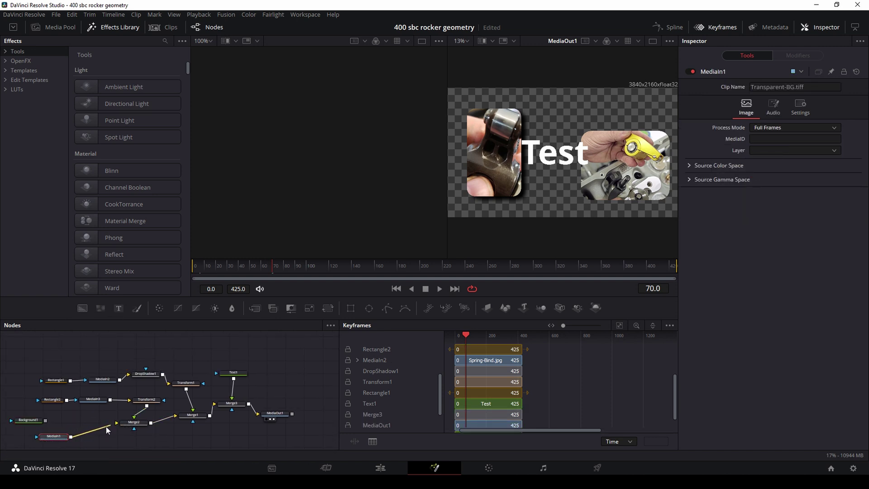
mouse_move(106, 427)
left_mouse_down()
mouse_move(91, 422)
mouse_move(117, 423)
left_mouse_up()
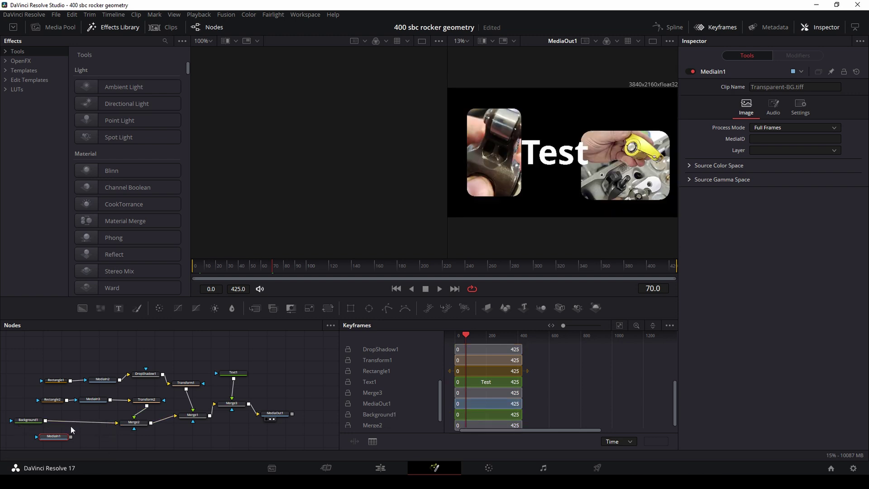
left_click(28, 420)
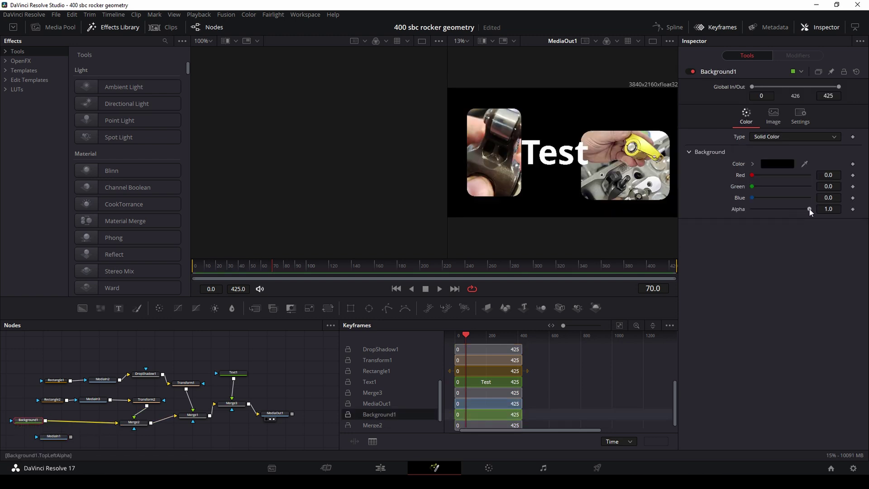
left_click_drag(809, 209, 749, 209)
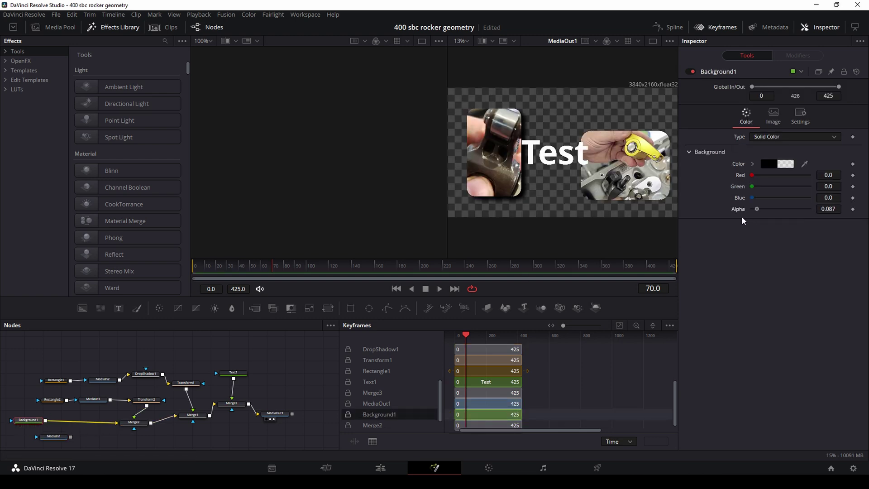
left_click(382, 468)
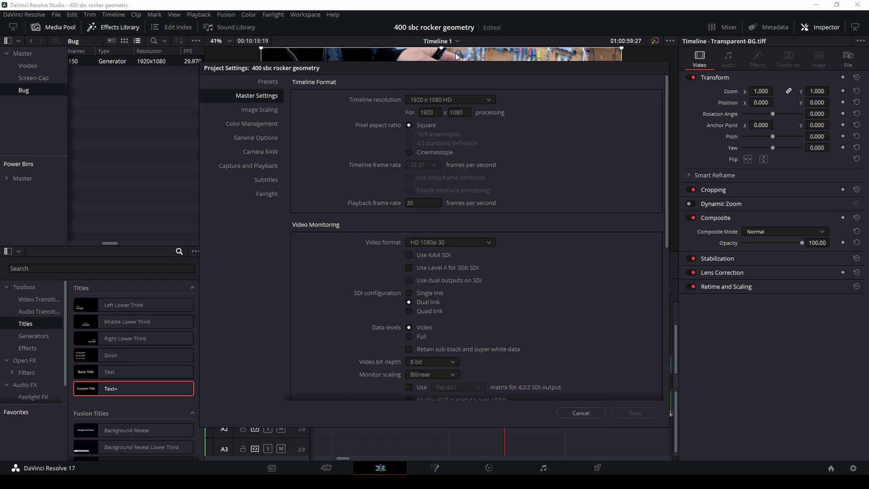
- Save the timeline resolution as 3840 x 2160 Ultra HD and scrub the title to check its size
left_click(448, 100)
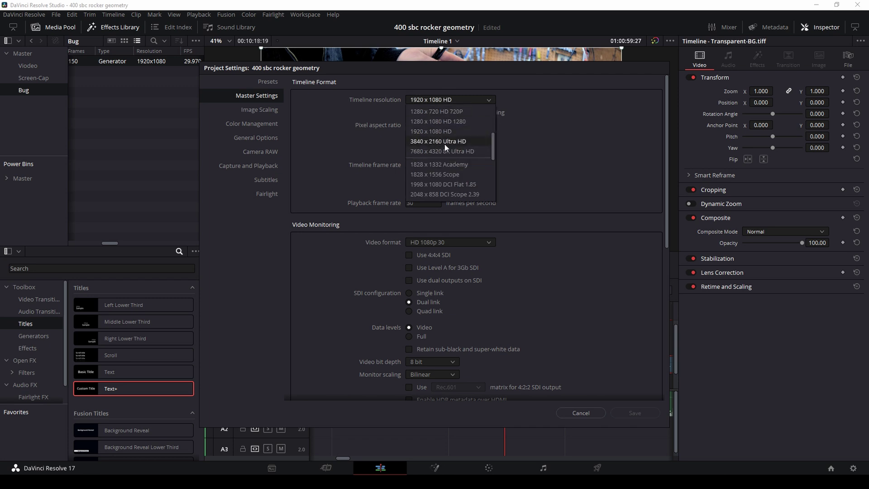
left_click(444, 144)
left_click(642, 412)
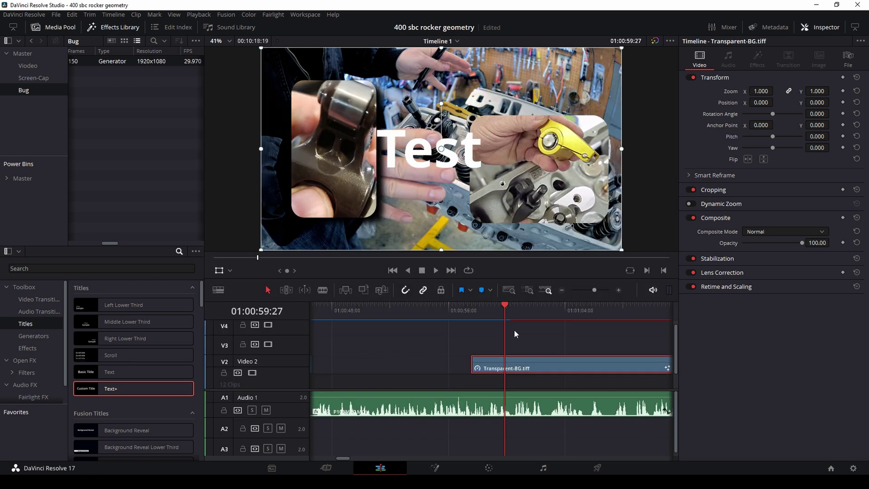
mouse_move(506, 307)
left_mouse_down()
mouse_move(473, 308)
mouse_move(527, 311)
mouse_move(514, 316)
left_mouse_up()
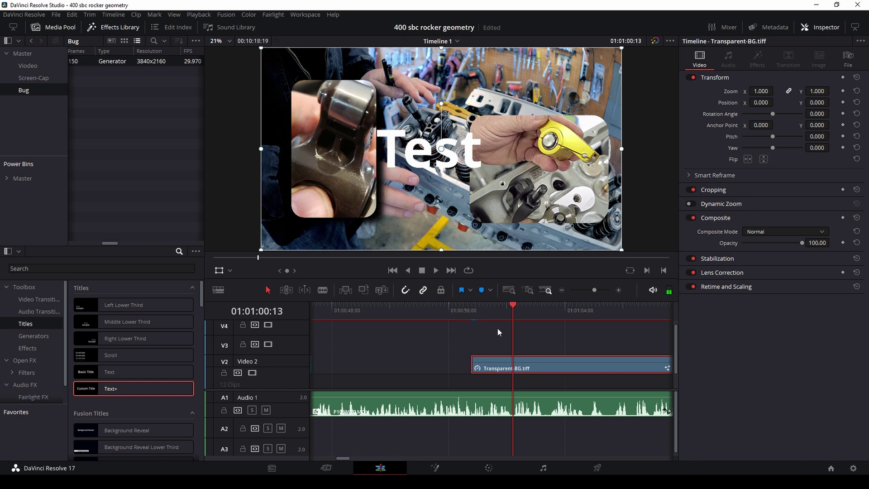
scroll(399, 418, "down", 5)
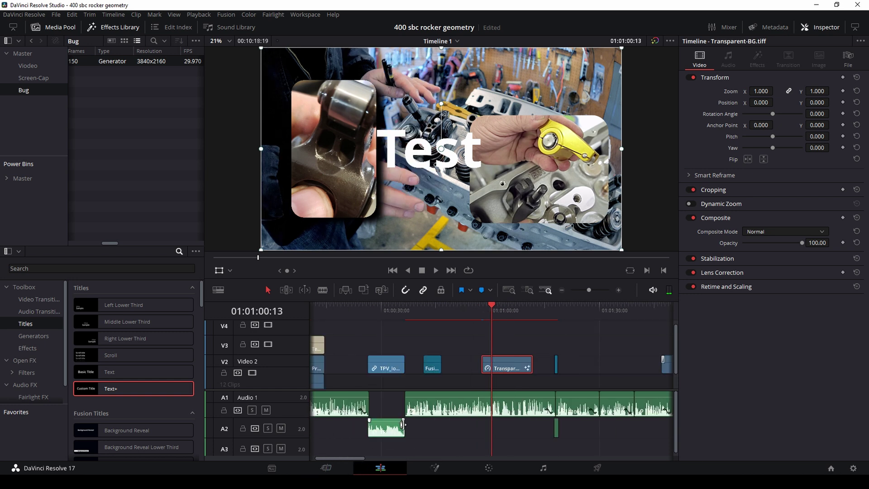
- Save the timeline resolution as 1920 x 1080 HD and return the playhead to the Test title
left_click(432, 311)
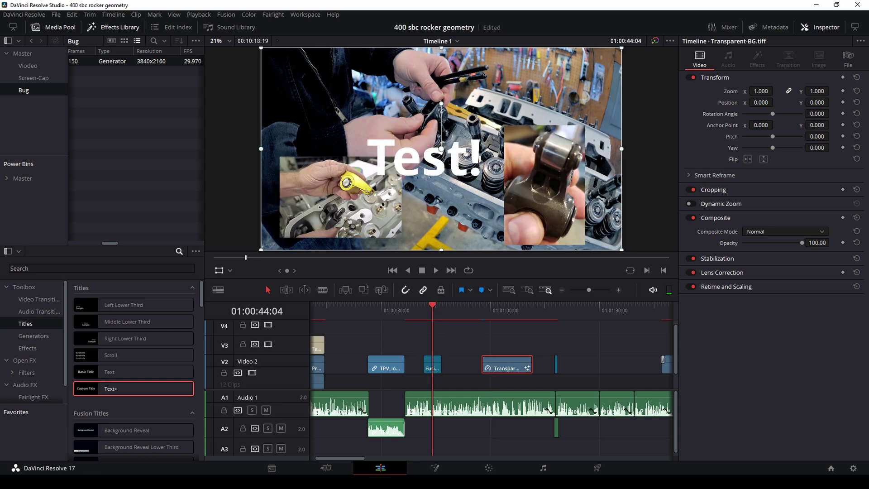
left_click(853, 468)
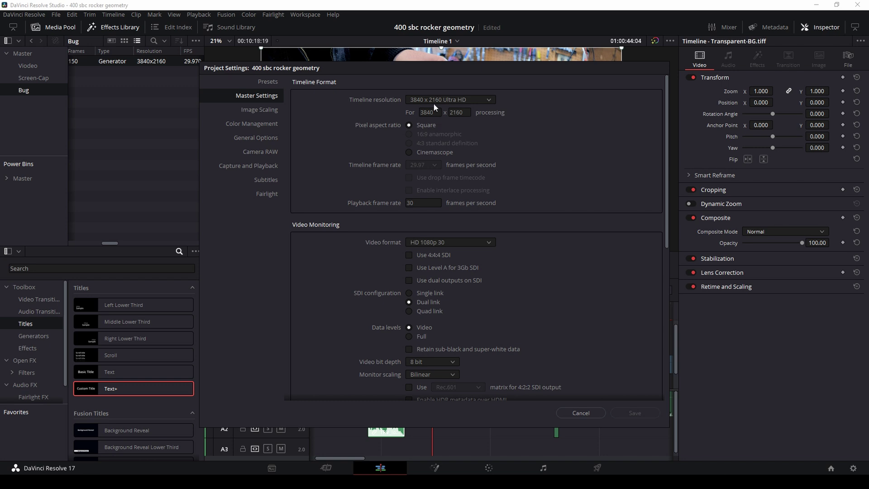
left_click(433, 103)
left_click(433, 134)
left_click(635, 414)
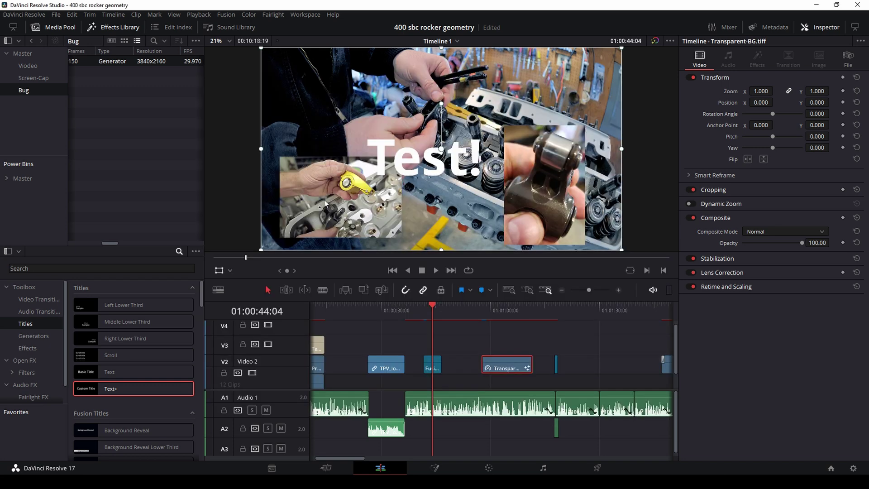
left_click(493, 309)
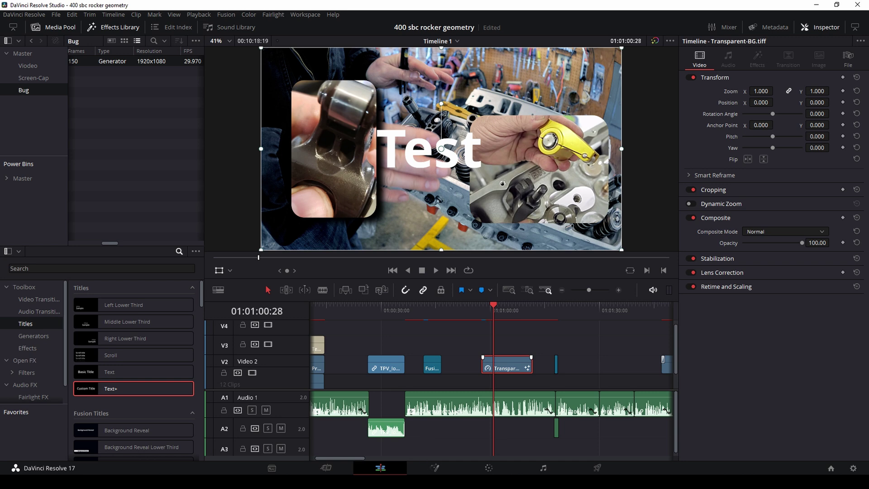
- Unlink Background1 from Merge2 in the Fusion composition and move it out of the chain
left_click(438, 471)
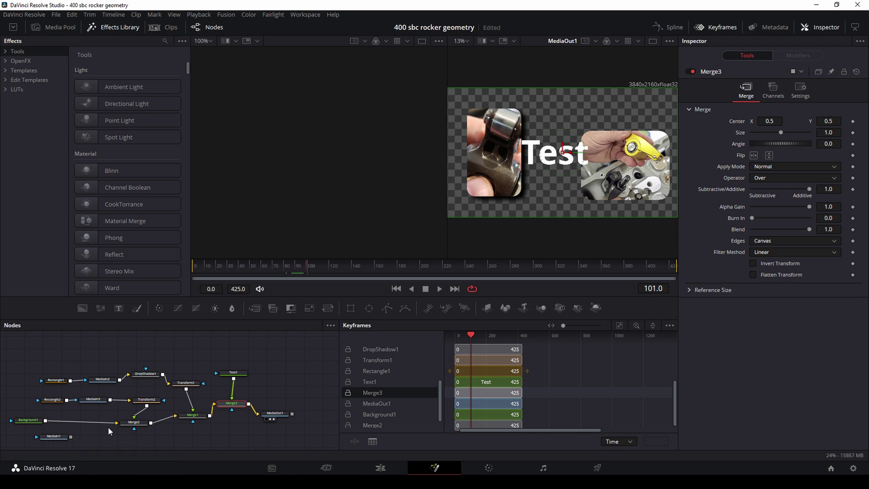
mouse_move(108, 426)
left_mouse_down()
mouse_move(46, 422)
mouse_move(117, 422)
left_mouse_up()
left_click(30, 421)
left_click_drag(31, 424, 58, 424)
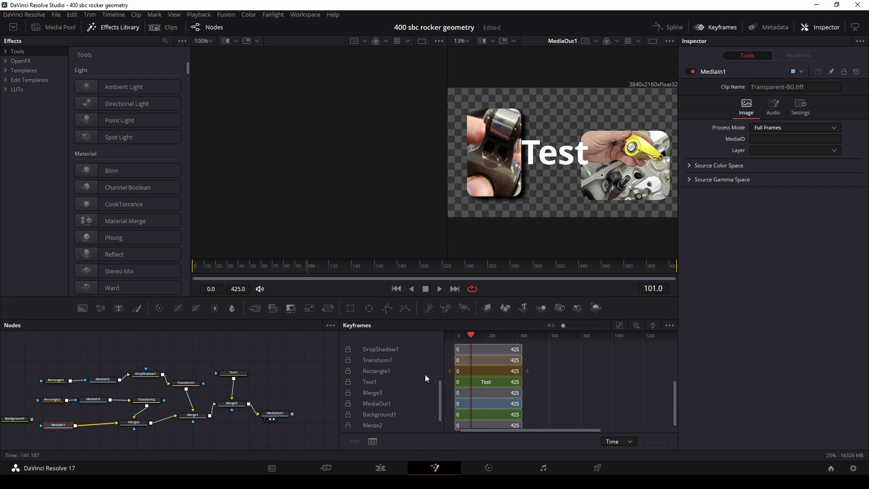
- Zoom out the timeline, play from around 01:00:26, and jump between the Custom Title and Test title
left_click(380, 467)
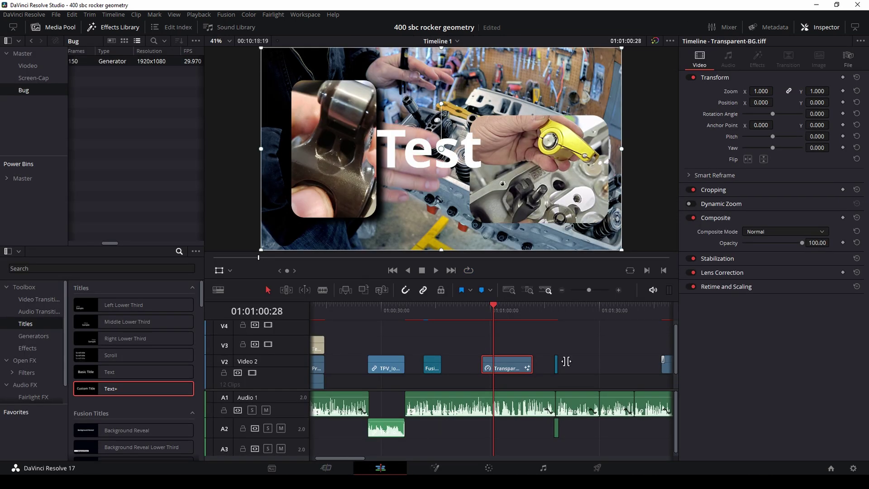
scroll(561, 354, "down", 2)
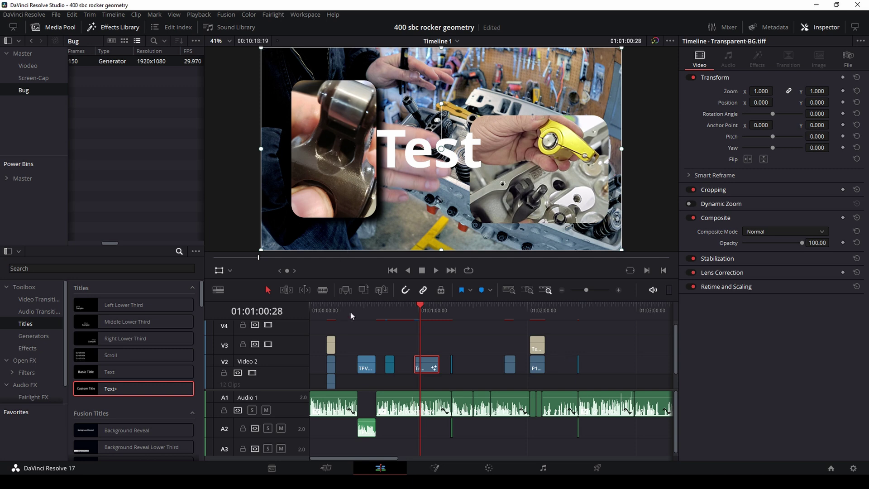
mouse_move(360, 310)
left_mouse_down()
mouse_move(381, 311)
mouse_move(361, 311)
left_mouse_up()
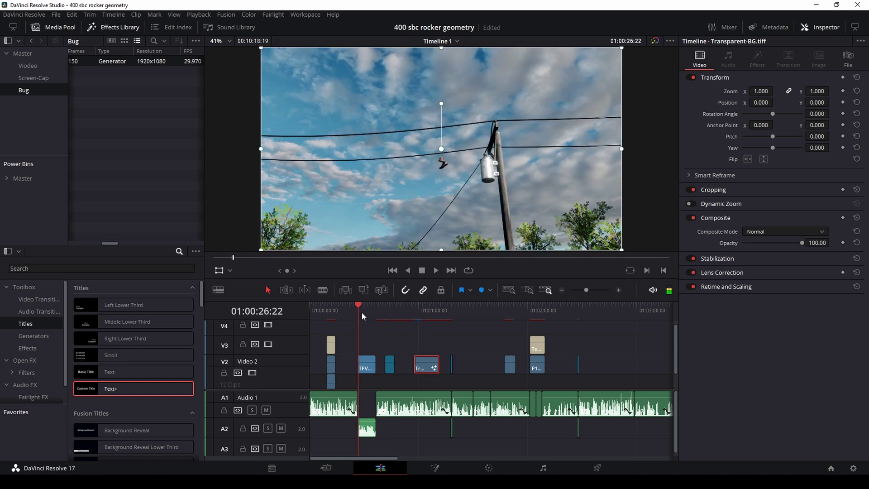
key("space")
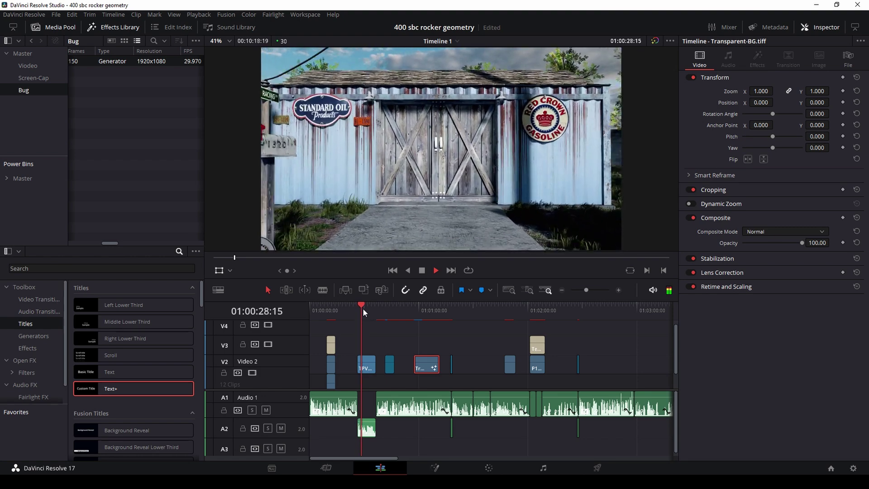
key("space")
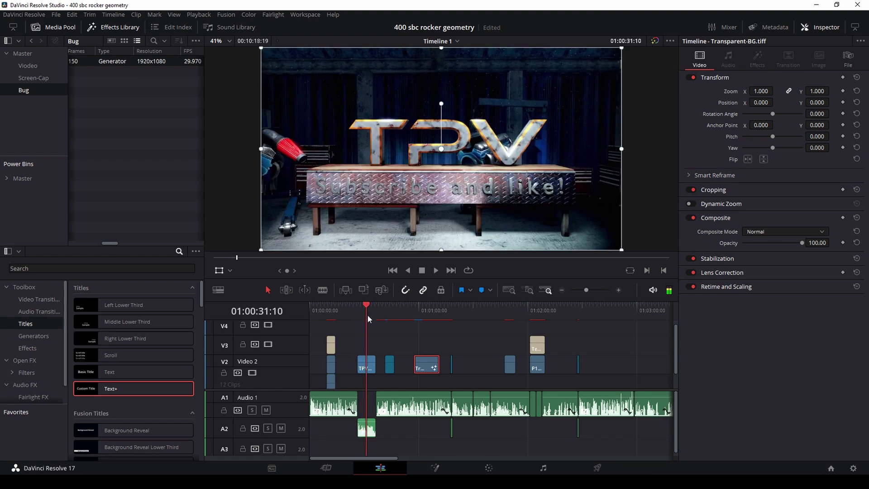
left_click_drag(371, 304, 423, 304)
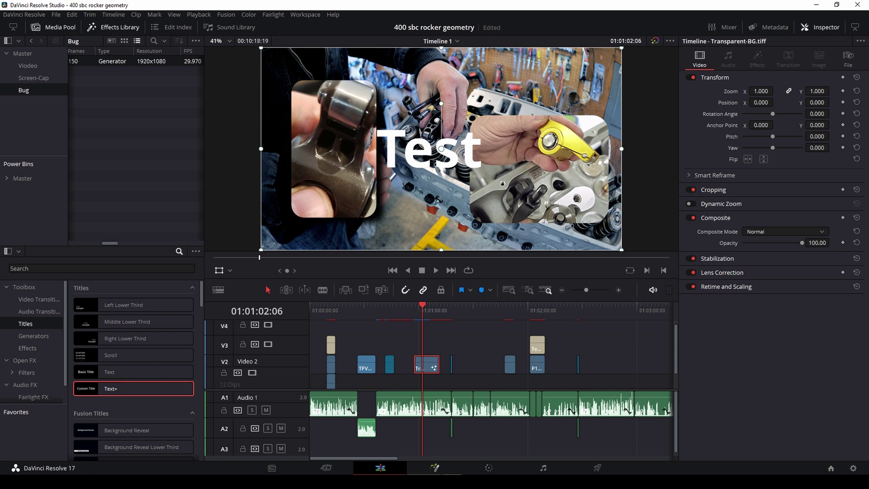
left_click(337, 311)
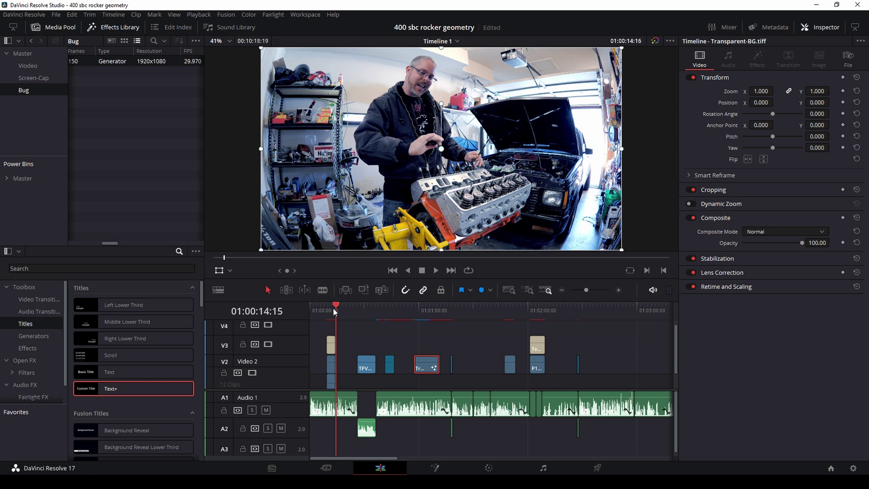
left_click(429, 310)
- Switch between the Fusion and Edit pages to view the Test title over the engine footage
left_click(435, 469)
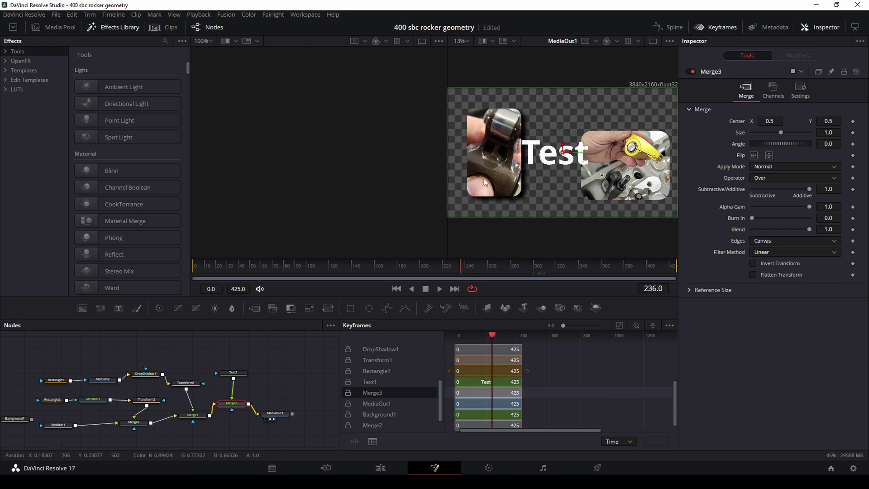
left_click(381, 469)
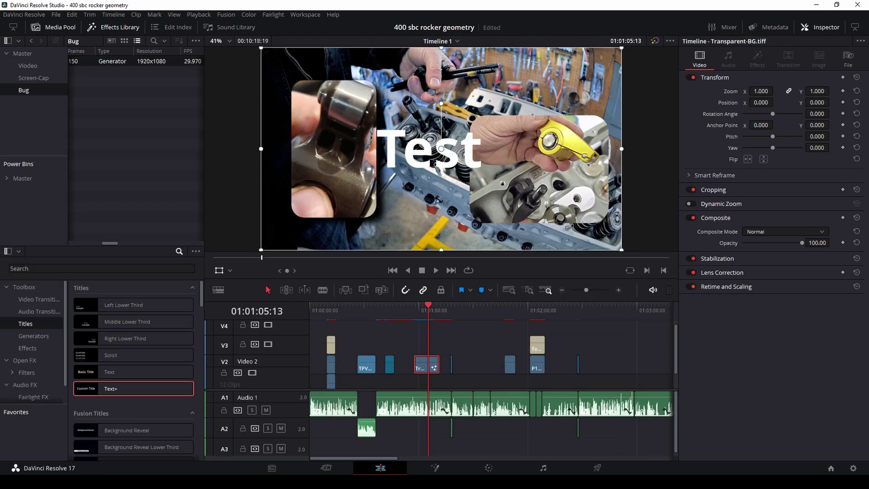
left_click(435, 468)
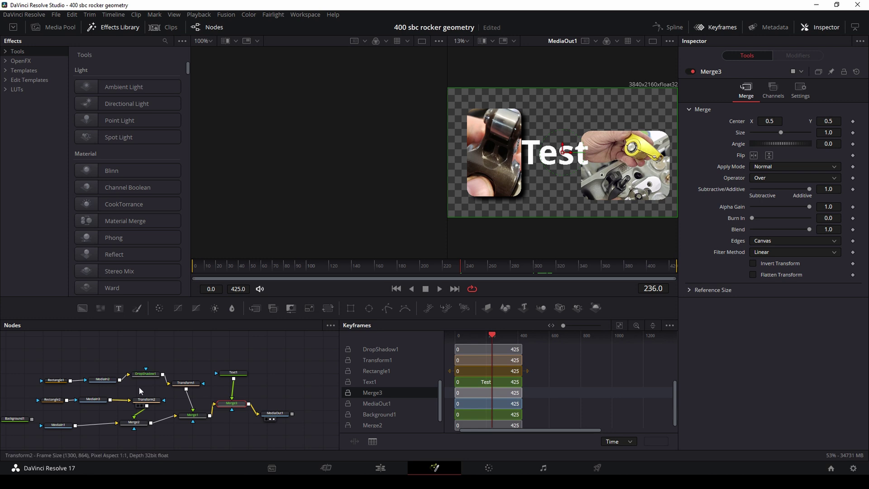
key("shift+4")
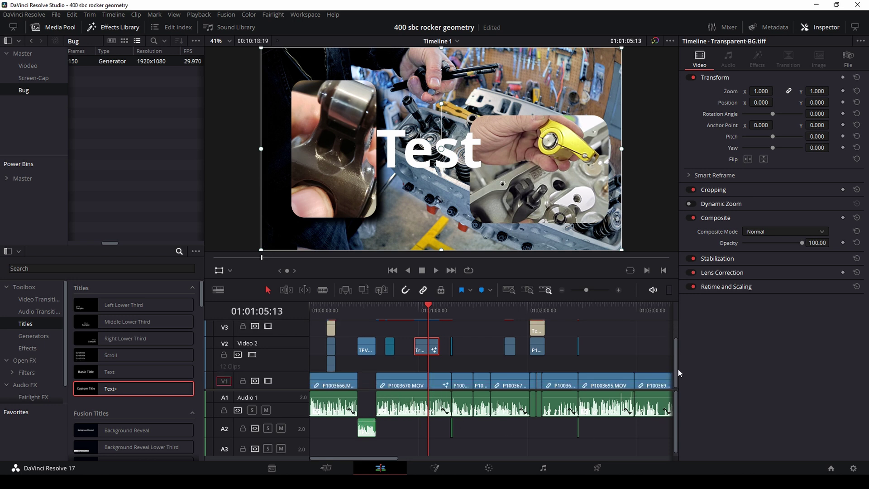
scroll(675, 361, "down", 1)
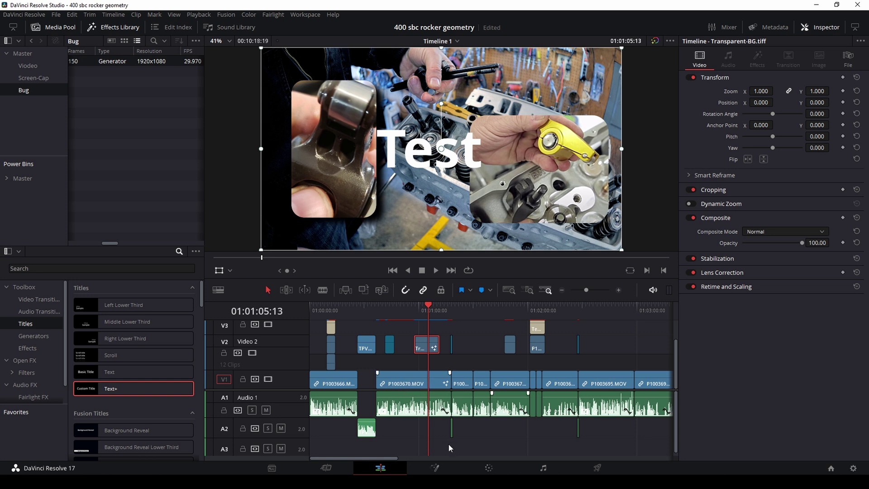
key("ctrl+equal")
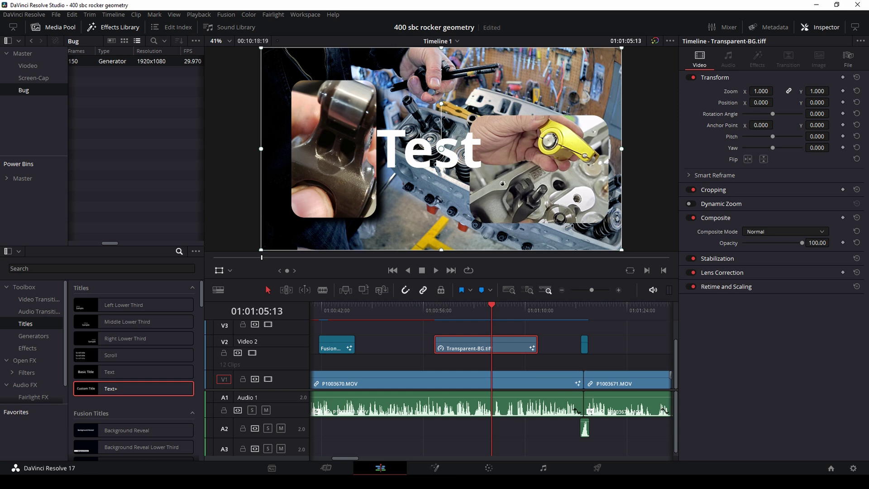
left_click_drag(490, 312, 458, 319)
left_click(432, 468)
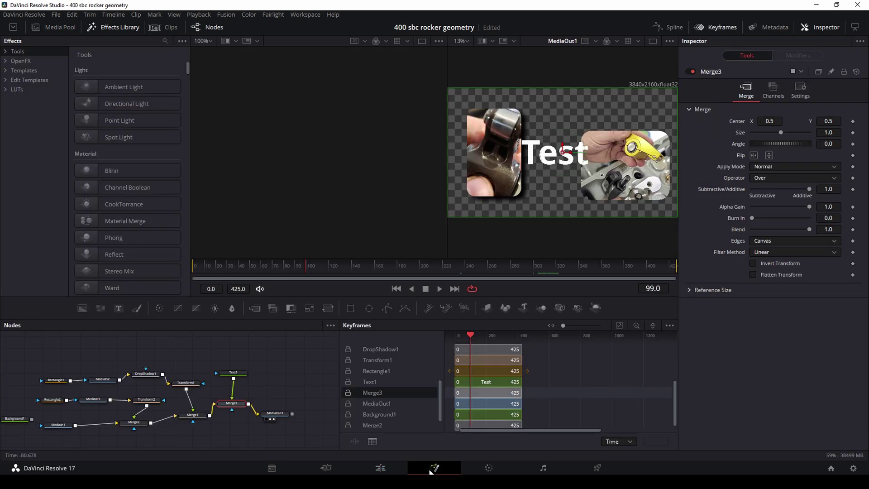
left_click(380, 467)
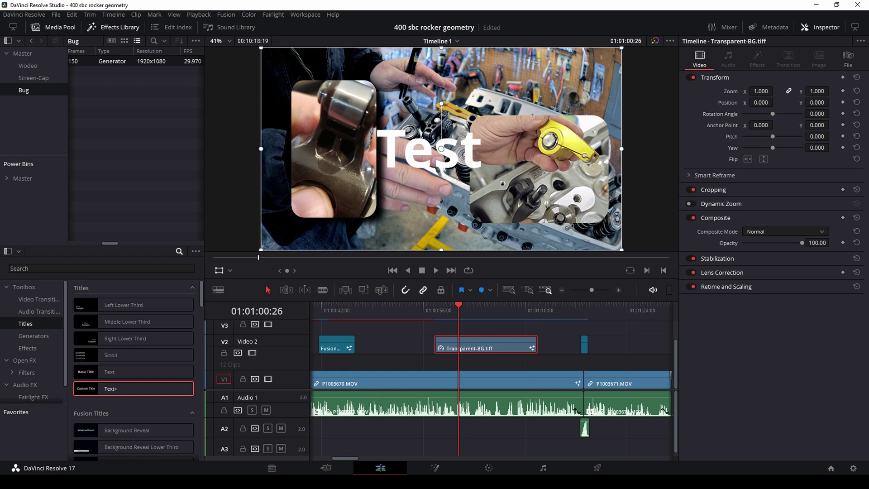
scroll(456, 384, "down", 4)
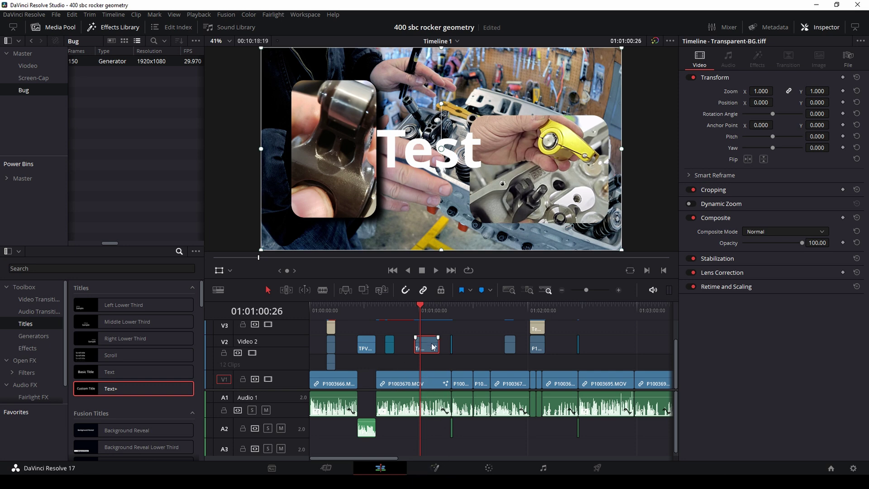
left_click(423, 311)
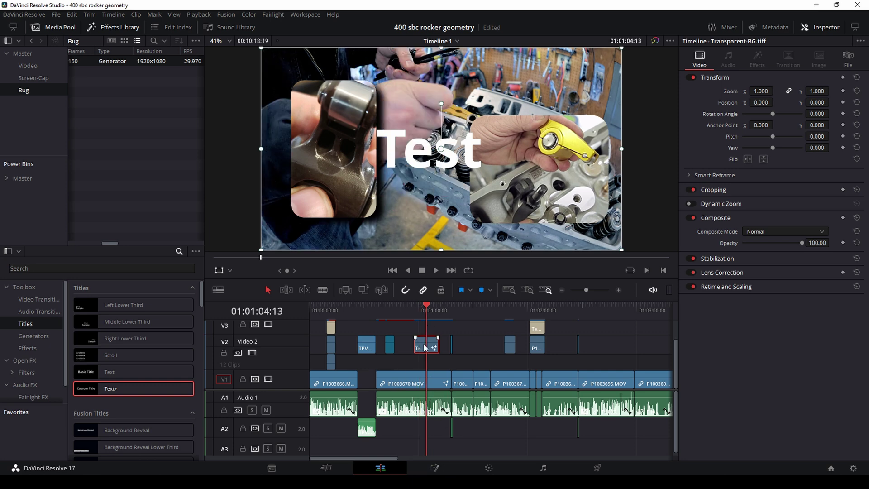
left_click(435, 468)
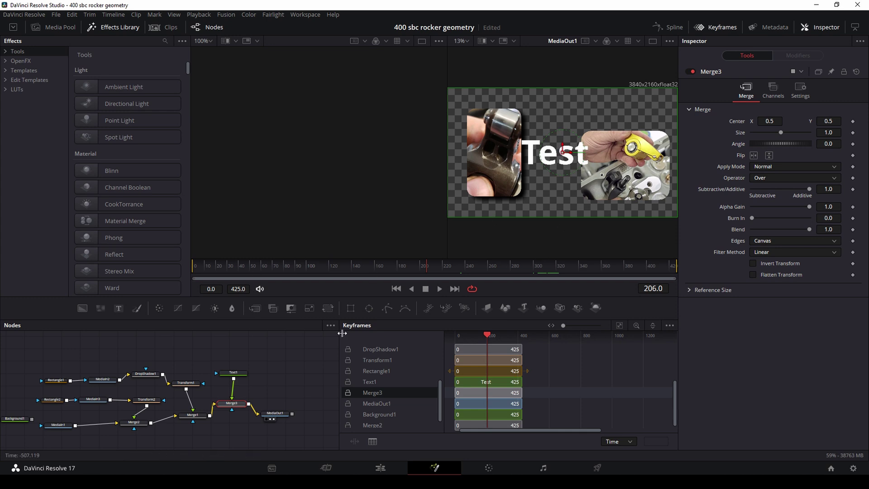
scroll(234, 395, "down", 2)
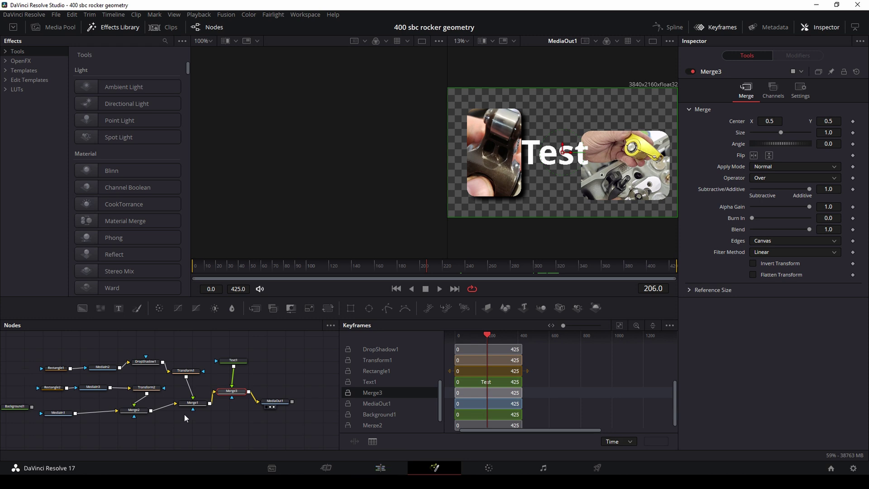
left_click(380, 468)
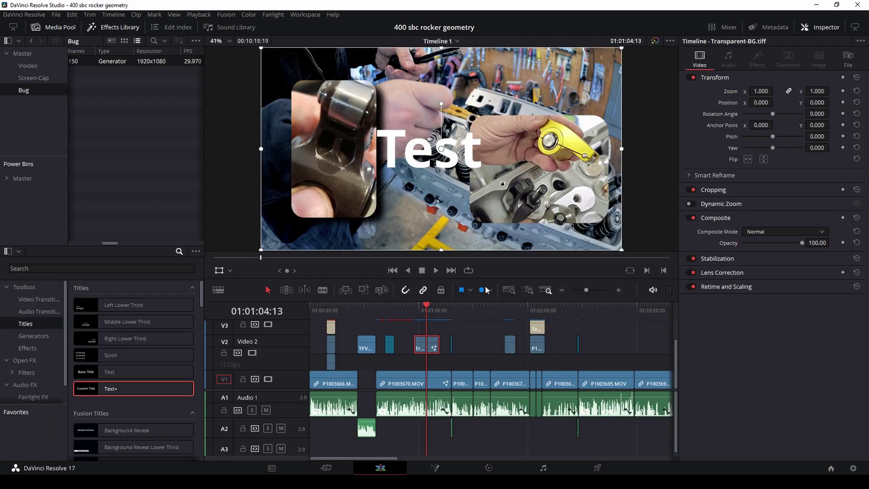
- Review the title by playing the timeline backwards from just before it appears
left_click(854, 467)
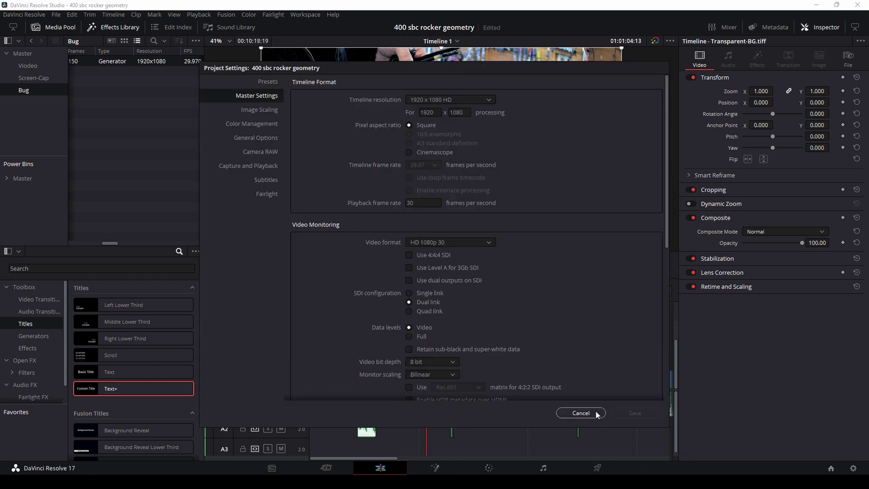
left_click(581, 412)
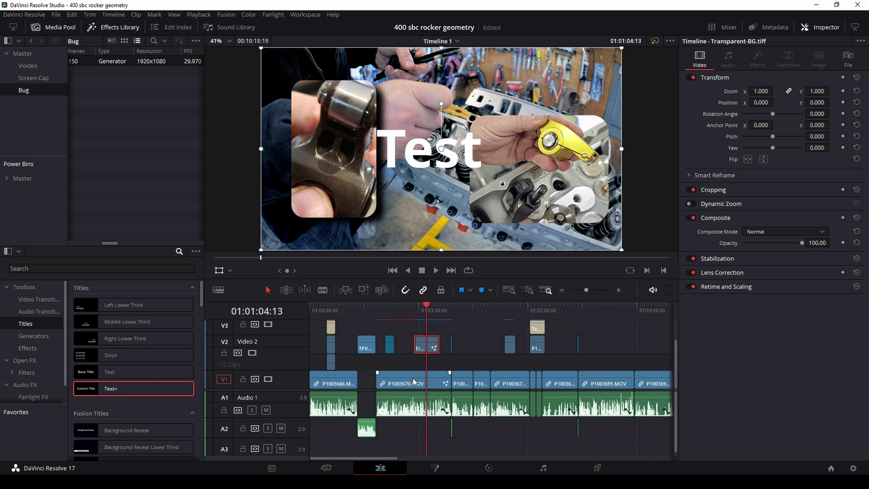
left_click(395, 305)
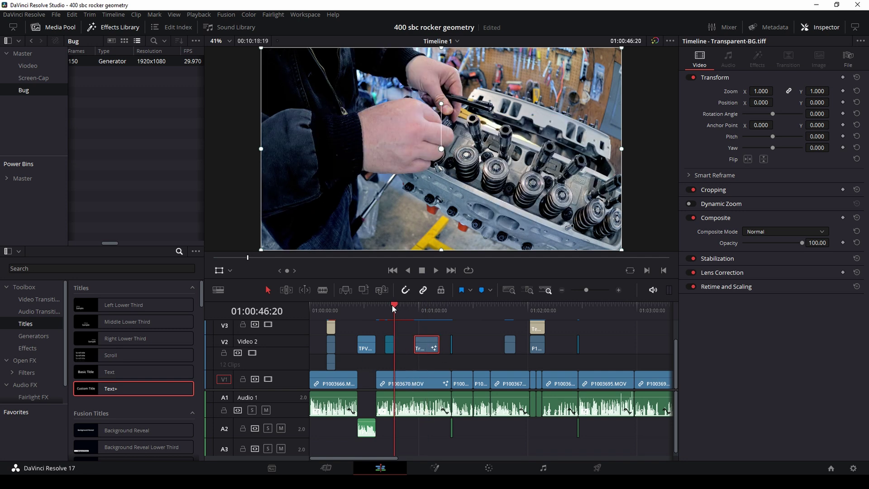
key("j")
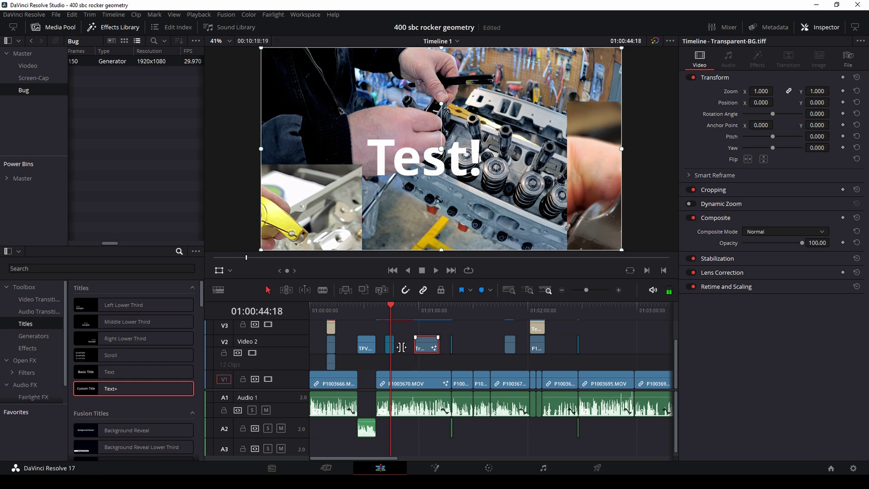
- Save the timeline resolution as 3840 x 2160 Ultra HD and scrub through the title
left_click(853, 468)
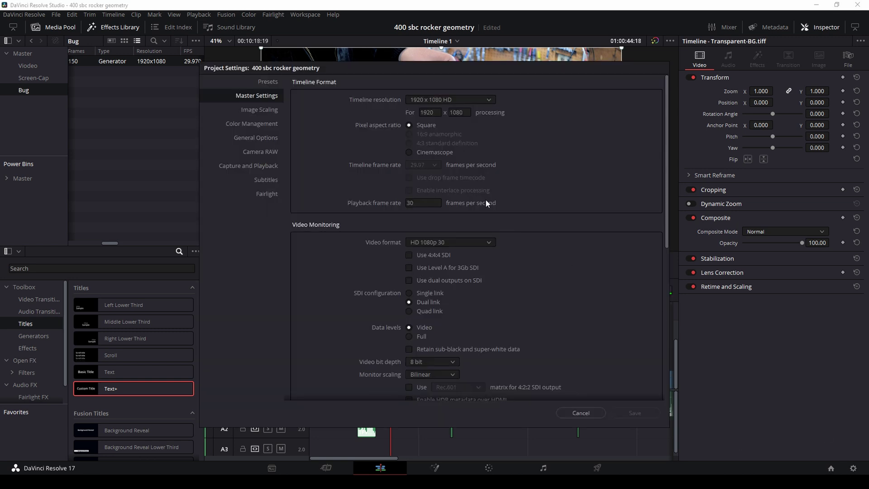
left_click(431, 101)
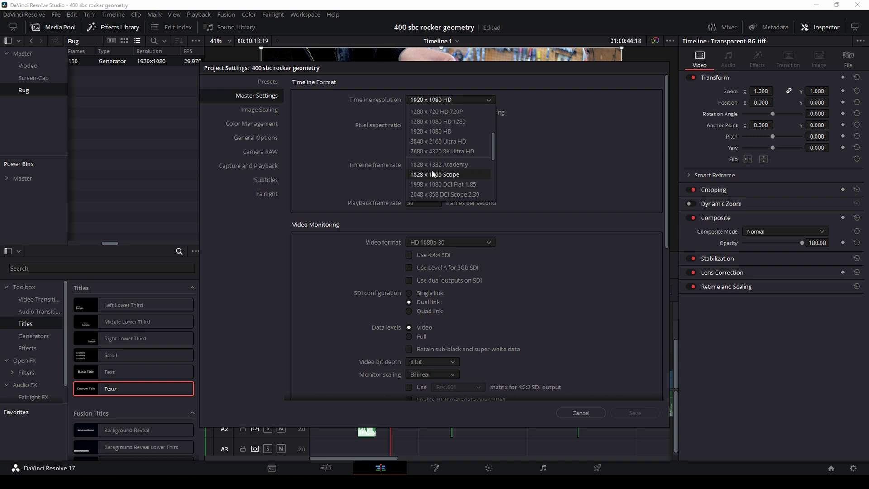
left_click(433, 142)
left_click(634, 413)
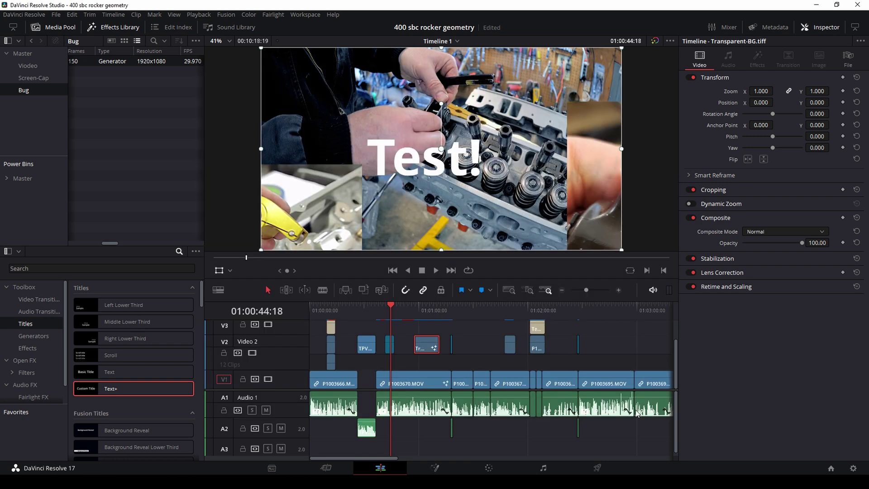
left_click_drag(392, 305, 390, 302)
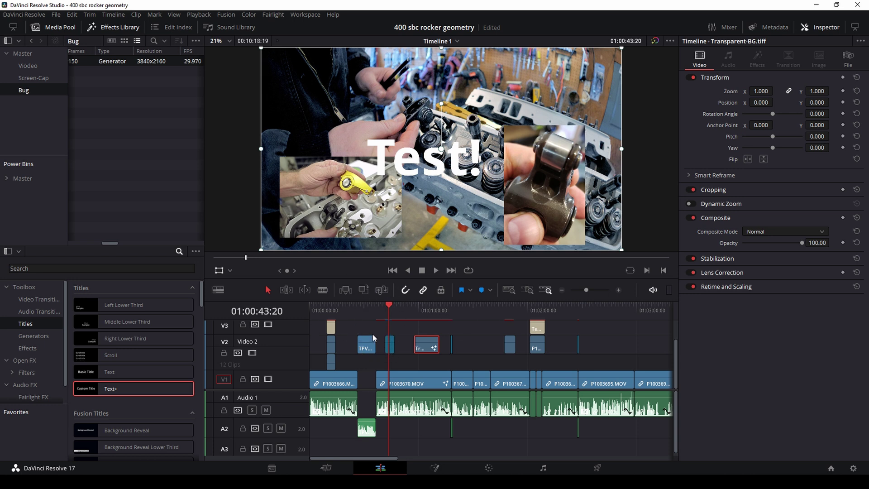
left_click(424, 306)
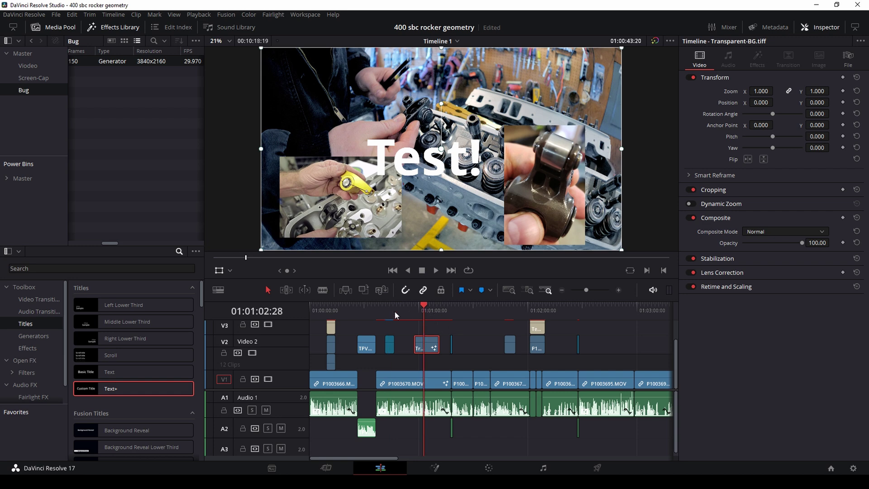
left_click(389, 305)
left_click(386, 311)
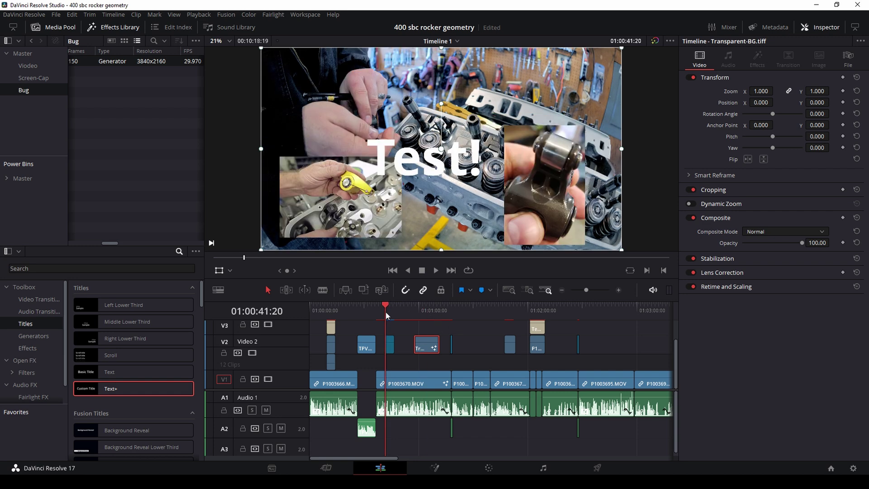
key("shift+Right")
key("shift+Right")
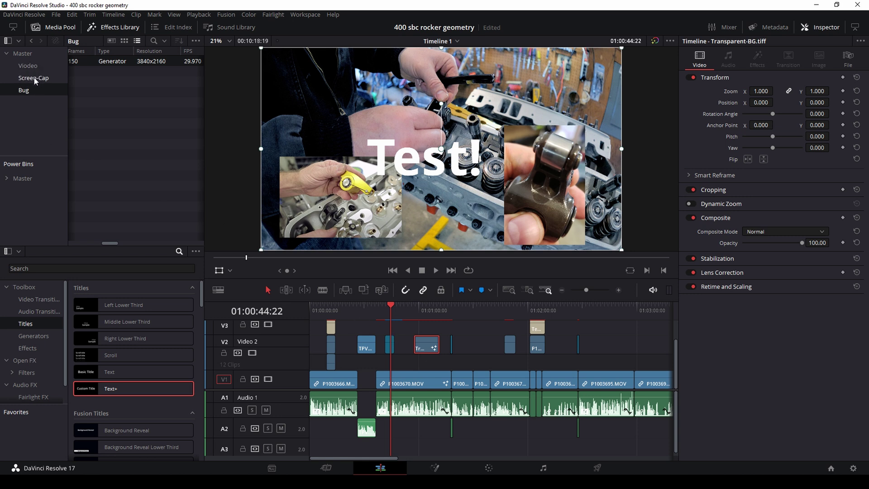
left_click_drag(205, 218, 248, 218)
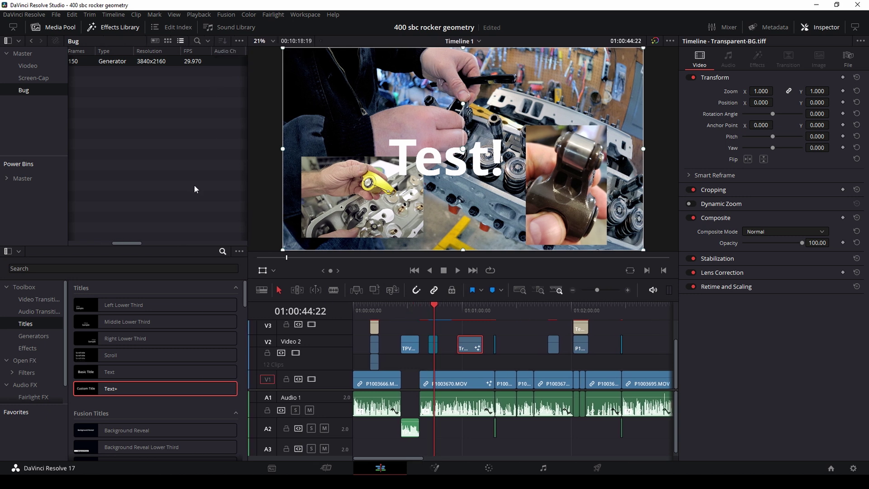
- Load Desktop 2021.03.25 - 09.48.03.06.mp4 from the Screen-Cap bin into the source viewer
left_click(32, 66)
left_click(35, 79)
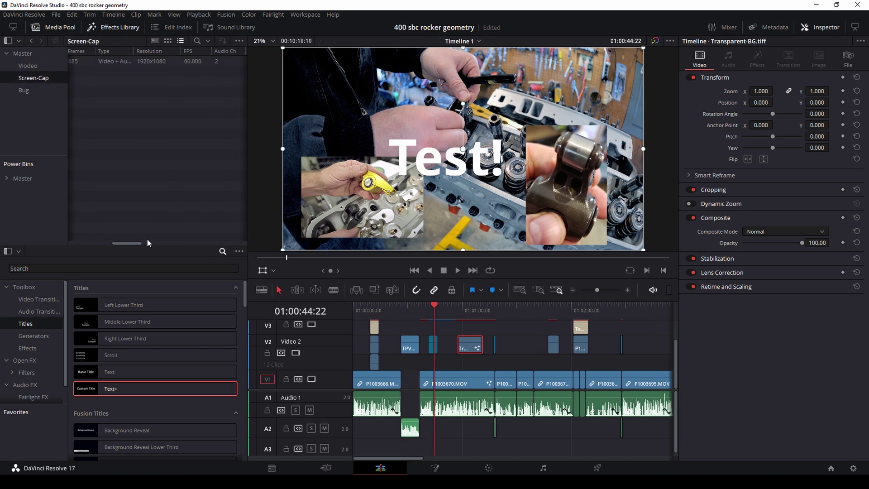
left_click_drag(129, 243, 70, 244)
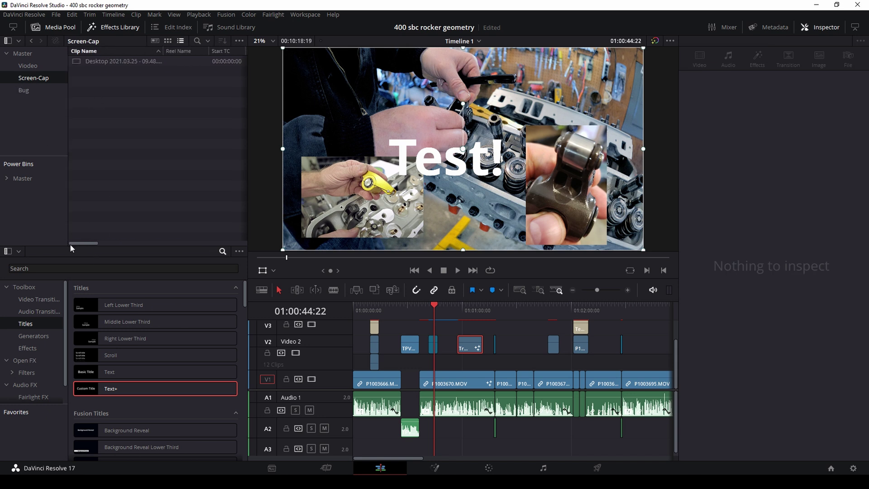
left_click(77, 62)
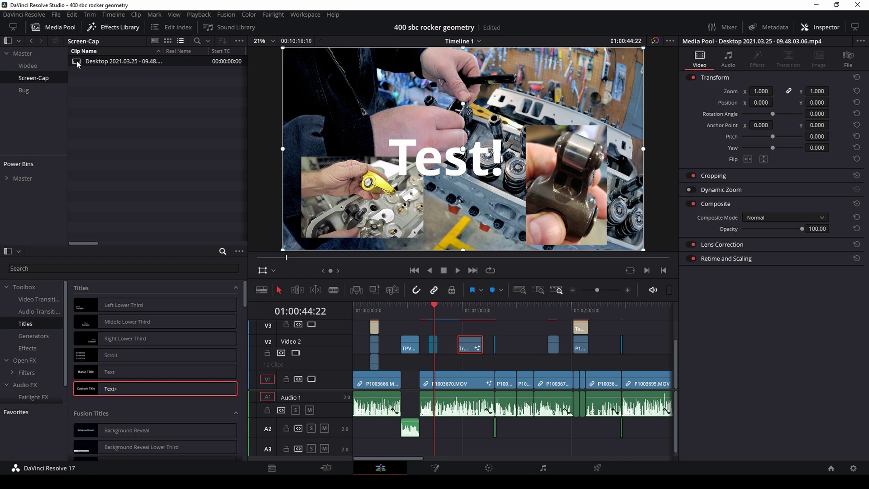
double_click(77, 61)
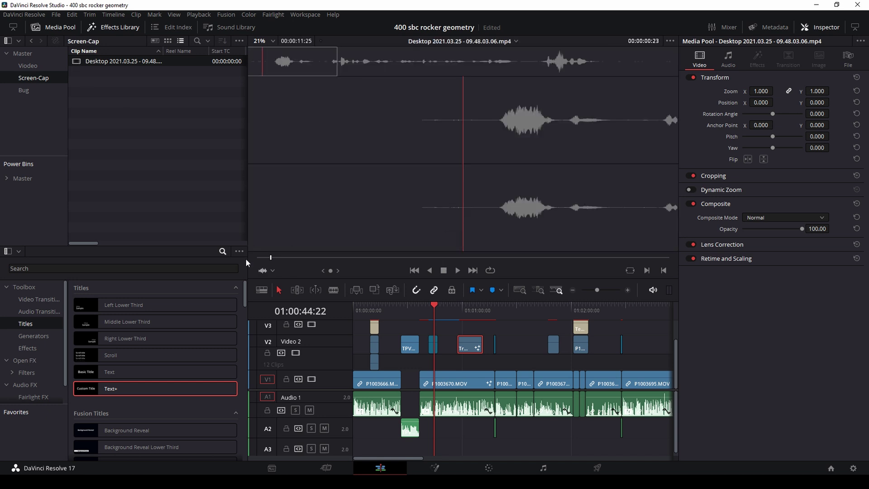
- Play the screen-capture clip and jump back to earlier points to review its audio
left_click(457, 270)
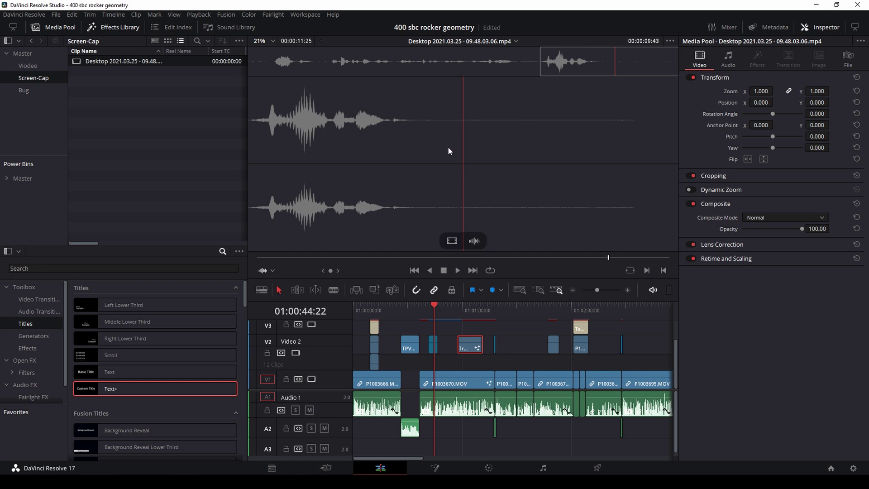
left_click(565, 61)
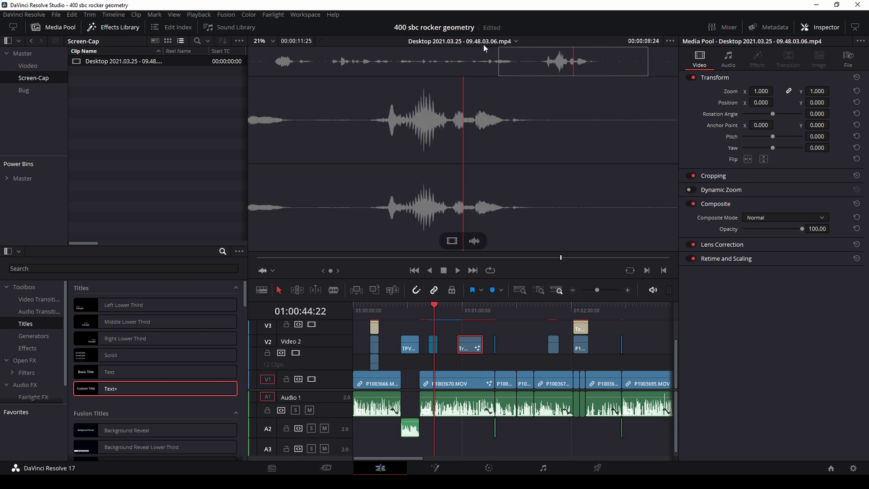
left_click(538, 57)
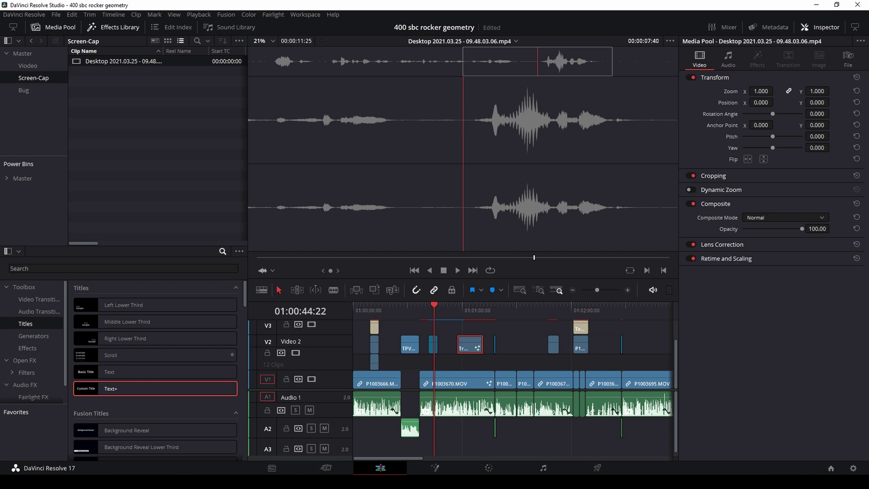